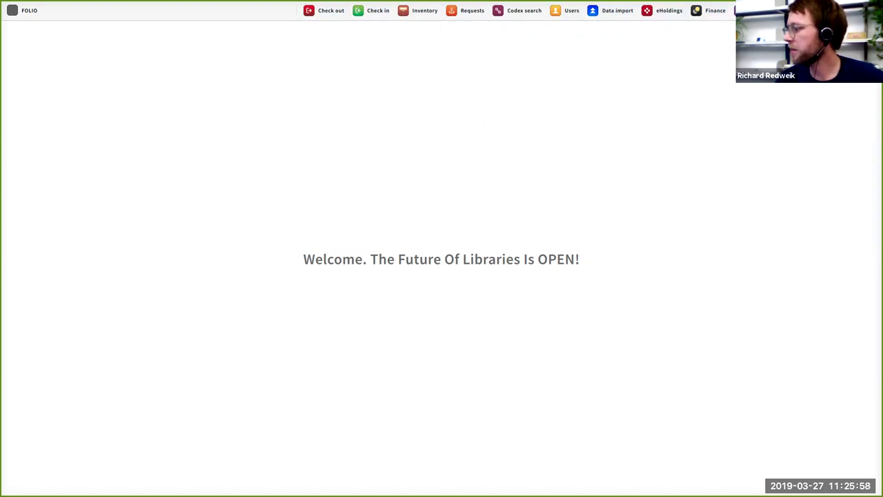
# Go to the Settings app from the apps list and show its eUsage settings
pyautogui.click(835, 11)
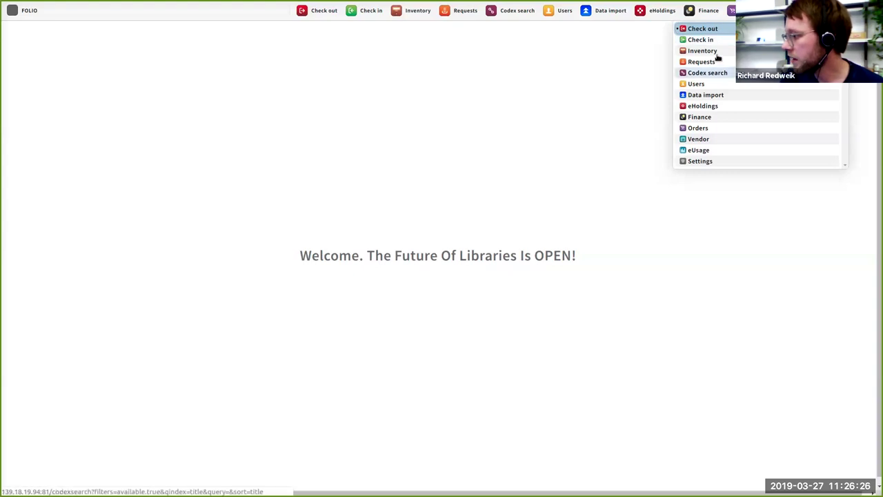
pyautogui.click(718, 163)
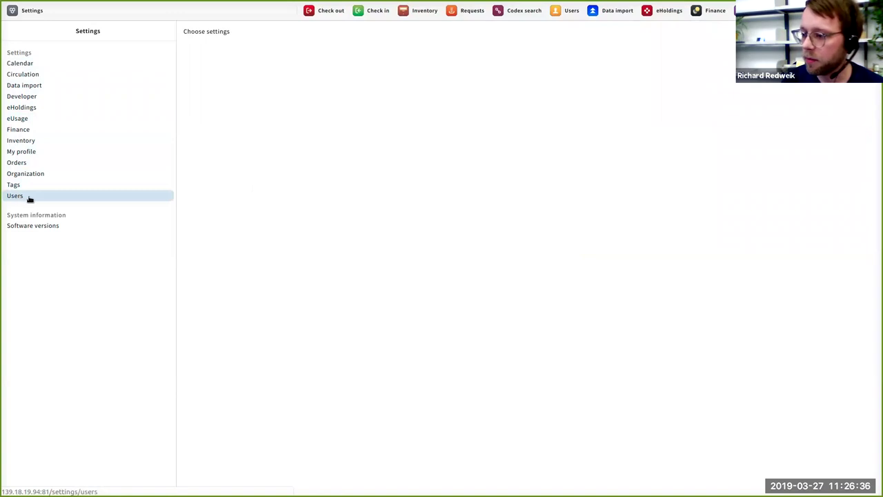
pyautogui.click(52, 120)
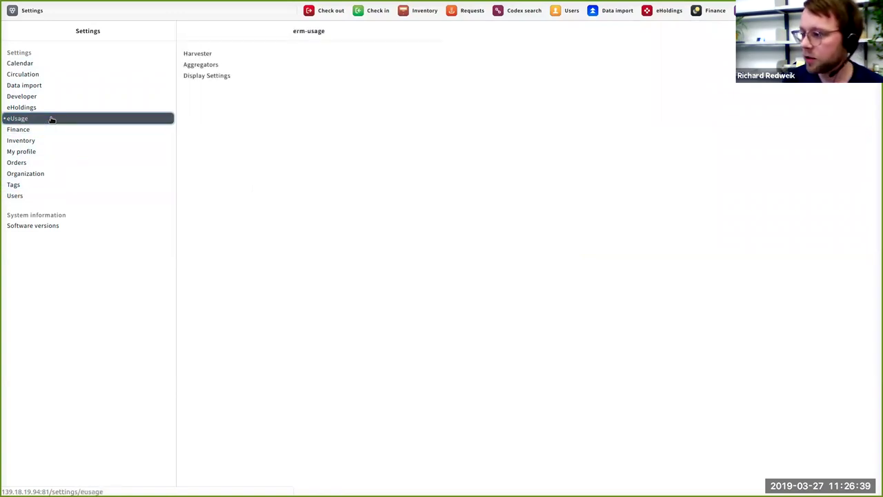
# List the aggregators, view the 'This is a test' aggregator's details, then begin a new aggregator
pyautogui.click(230, 75)
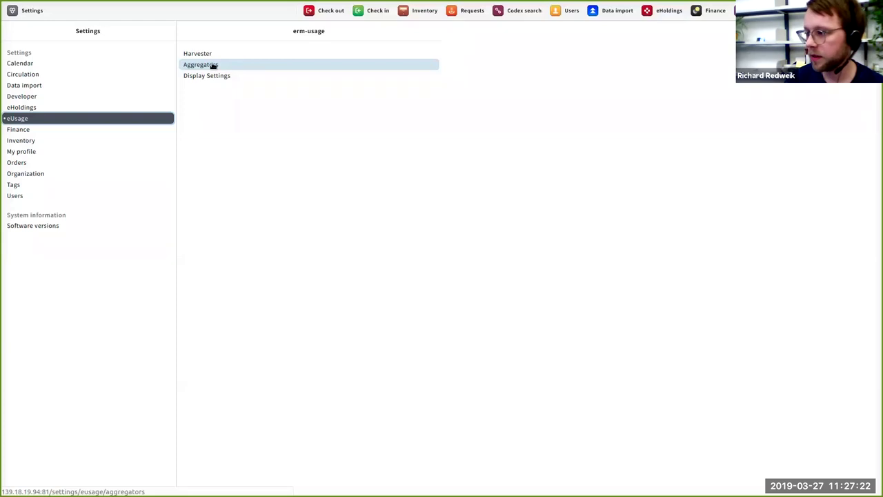
pyautogui.click(225, 65)
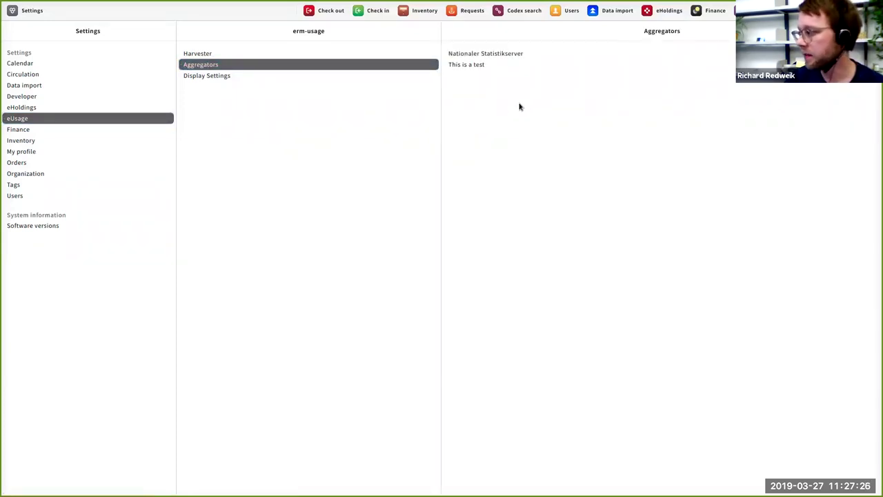
pyautogui.click(524, 64)
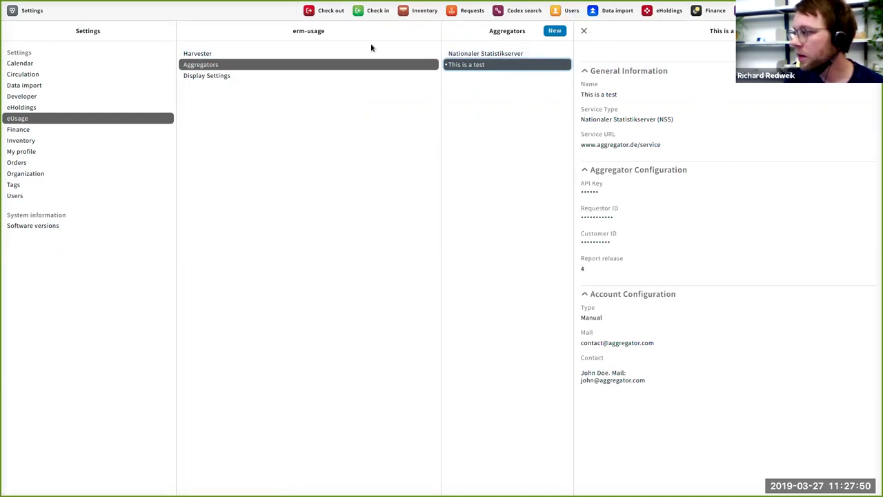
pyautogui.click(611, 36)
pyautogui.click(543, 135)
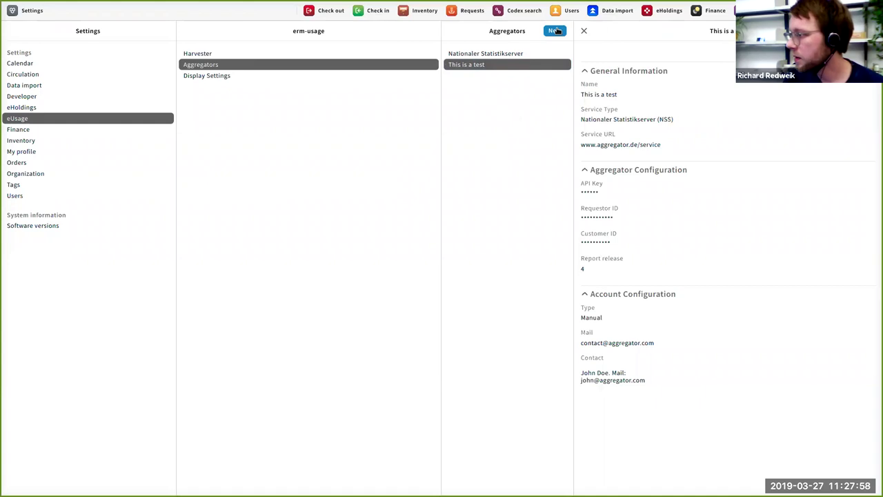
pyautogui.click(556, 30)
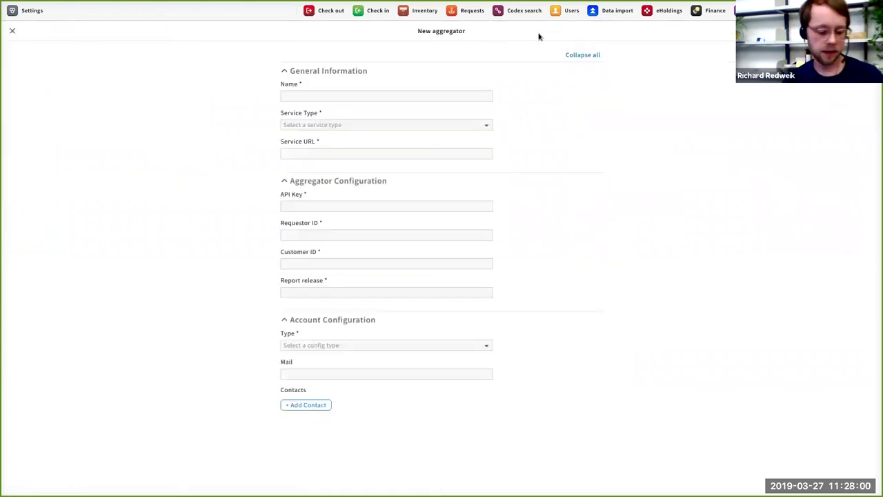
pyautogui.click(443, 96)
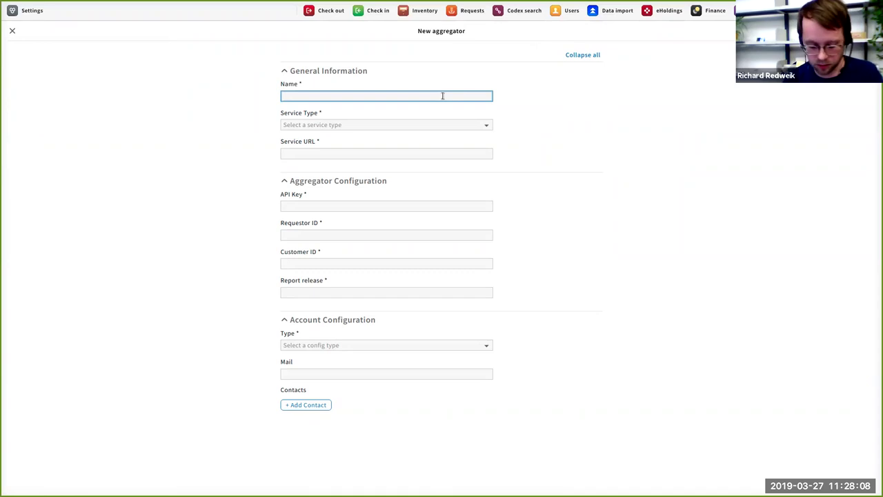
pyautogui.write('This is')
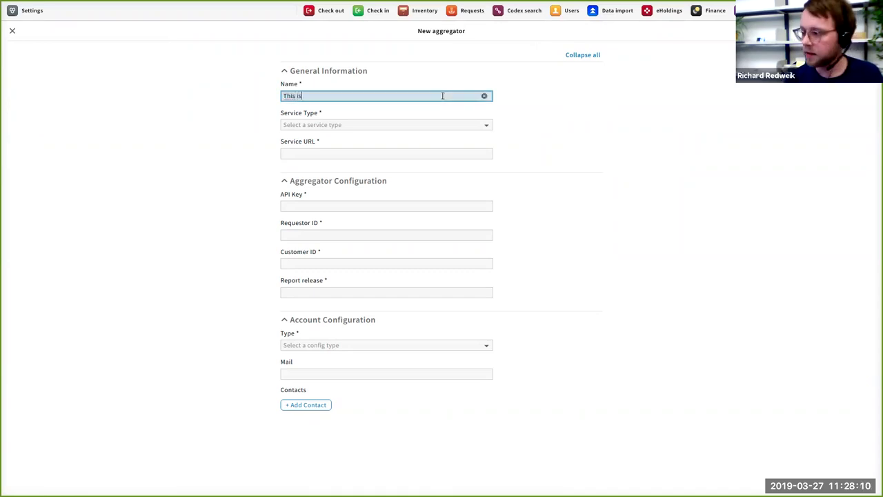
pyautogui.write(' a test agg')
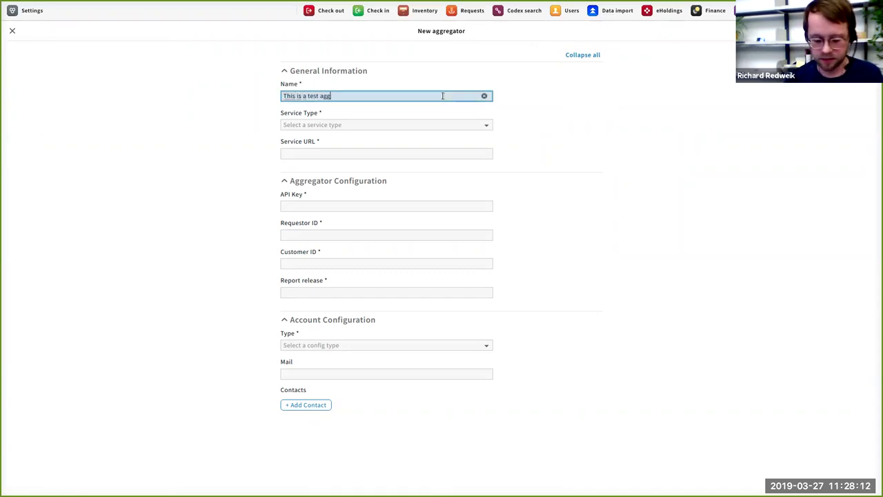
pyautogui.write('regator f')
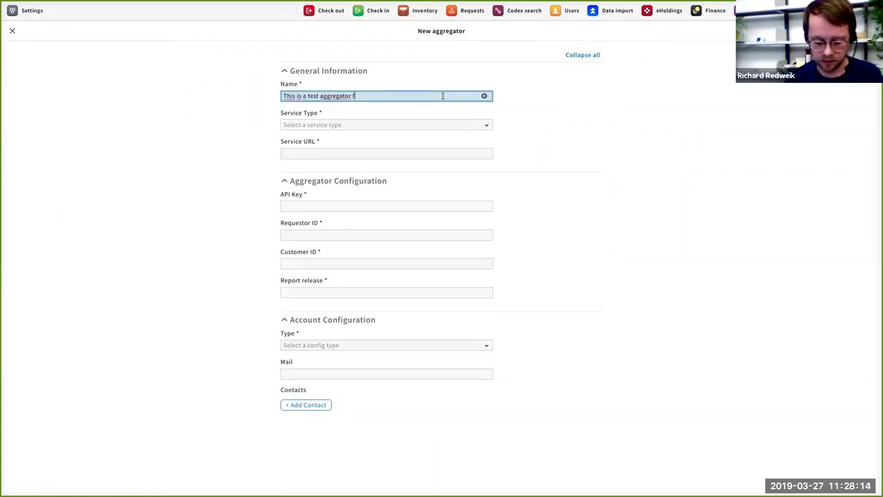
pyautogui.write('or the FOL')
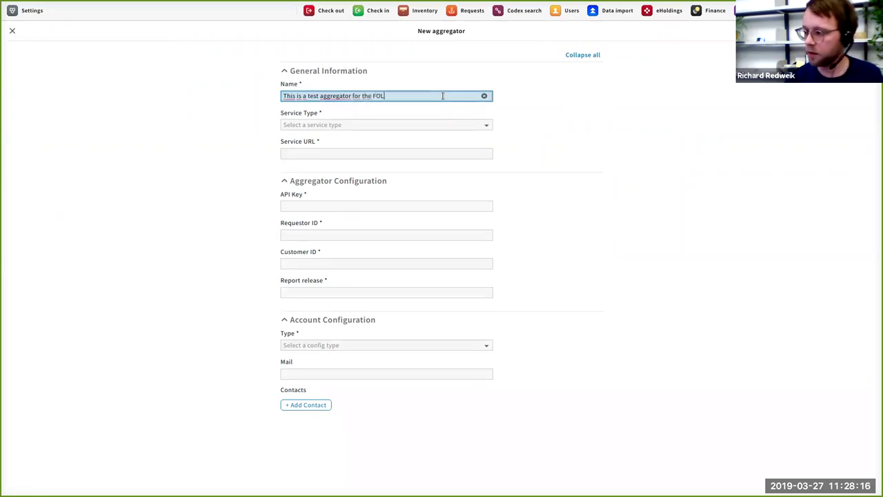
pyautogui.write('IO demo')
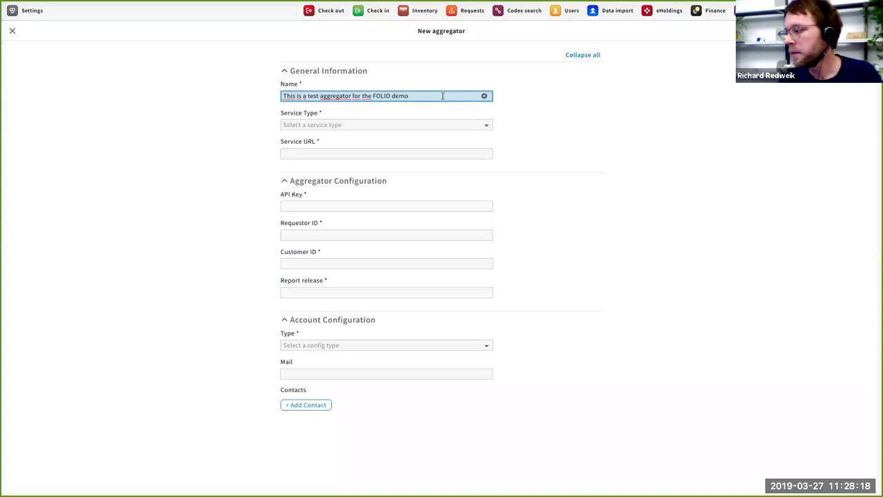
pyautogui.click(438, 124)
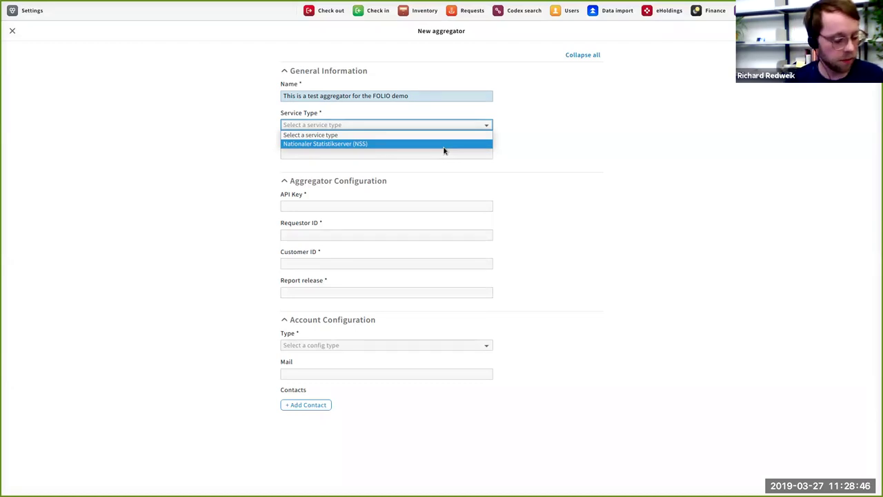
pyautogui.click(444, 145)
pyautogui.click(442, 152)
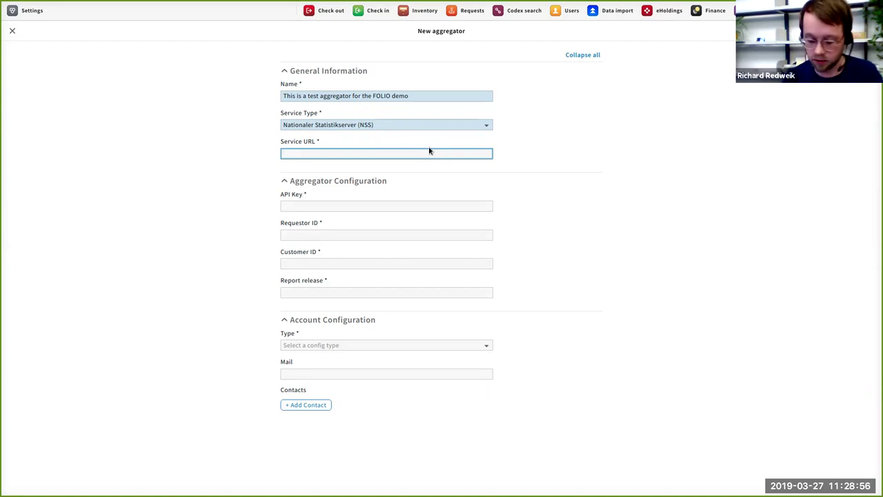
pyautogui.write('www.aggrega')
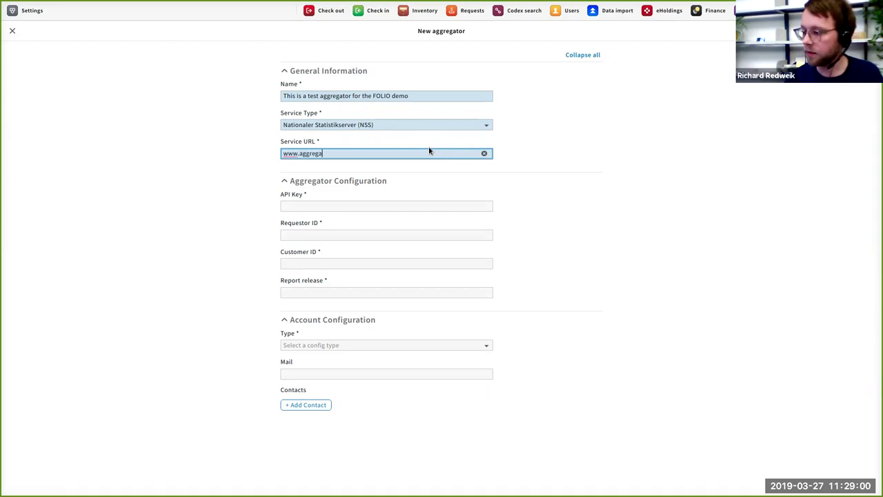
pyautogui.write('tore')
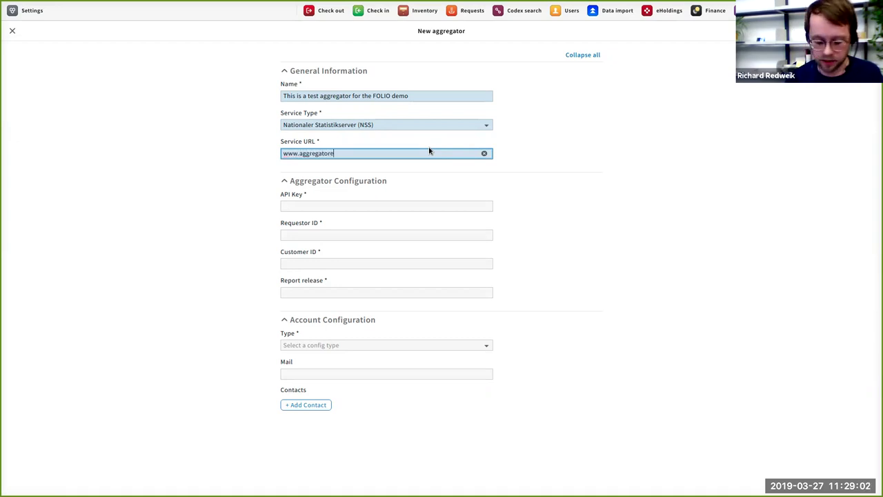
pyautogui.write('rvice.com/service')
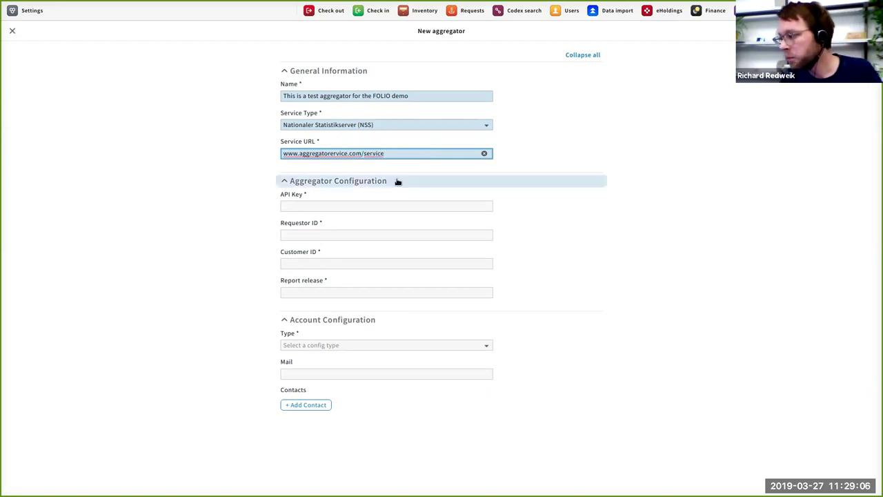
pyautogui.click(364, 209)
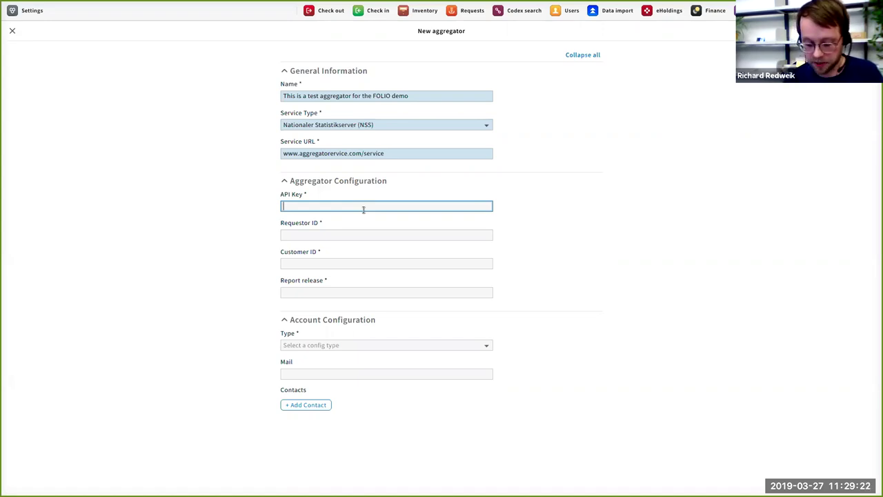
# Fill the API key, requestor ID and customer ID fields with placeholder values
pyautogui.write('apiKey')
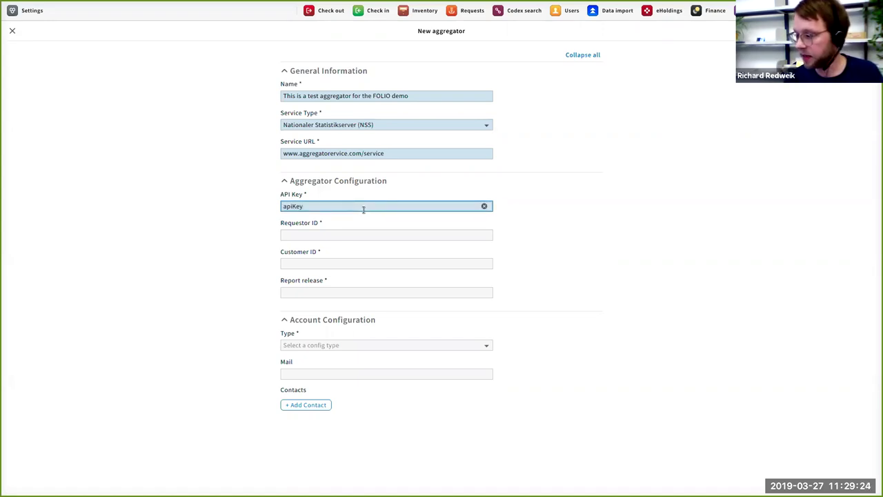
pyautogui.press('Tab')
pyautogui.write('requestorId')
pyautogui.press('Tab')
pyautogui.write('custo')
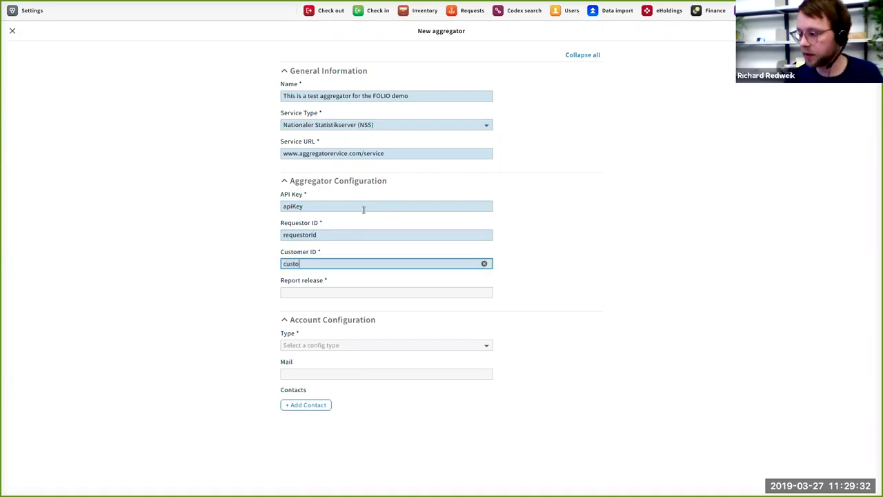
pyautogui.write('merId')
pyautogui.press('Tab')
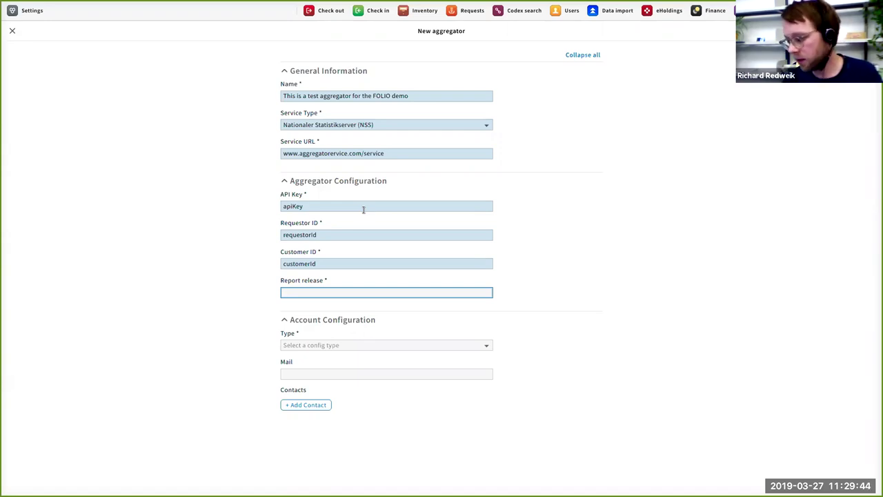
# Set the report release to 4 and the account type to Manual
pyautogui.write('4')
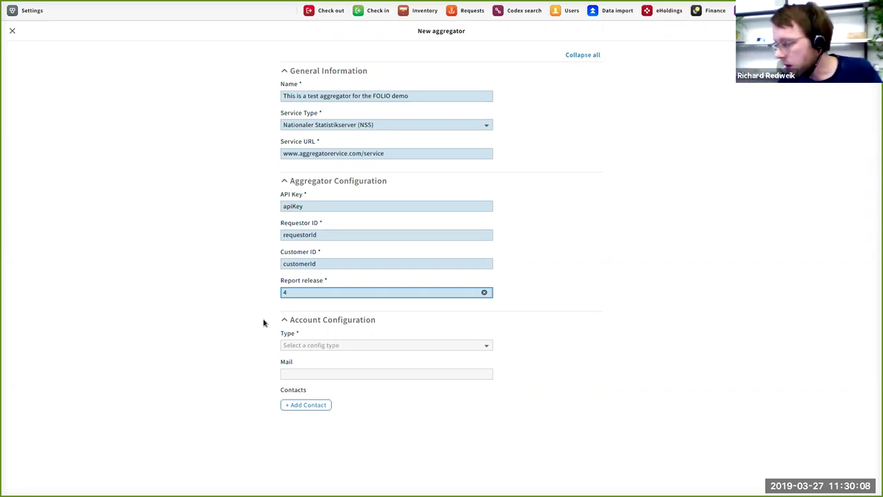
pyautogui.click(334, 347)
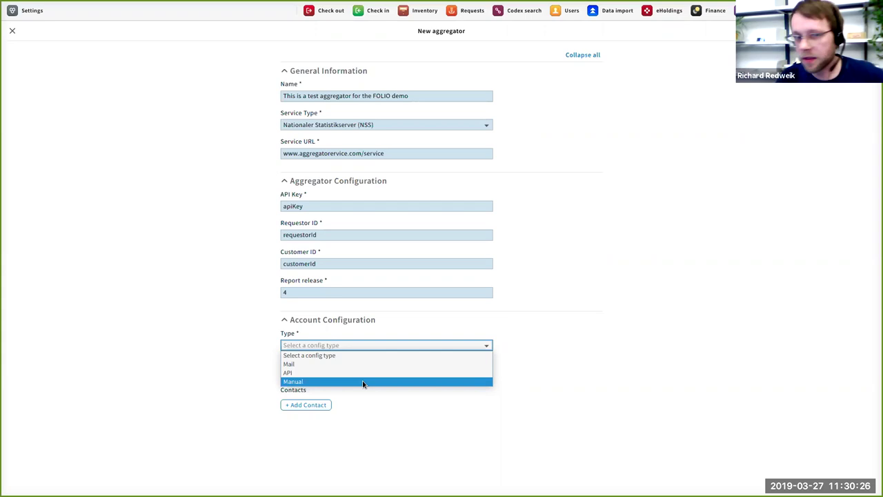
pyautogui.click(364, 384)
# Enter the account mail address and add a contact entry with the contact's name and e-mail
pyautogui.click(361, 374)
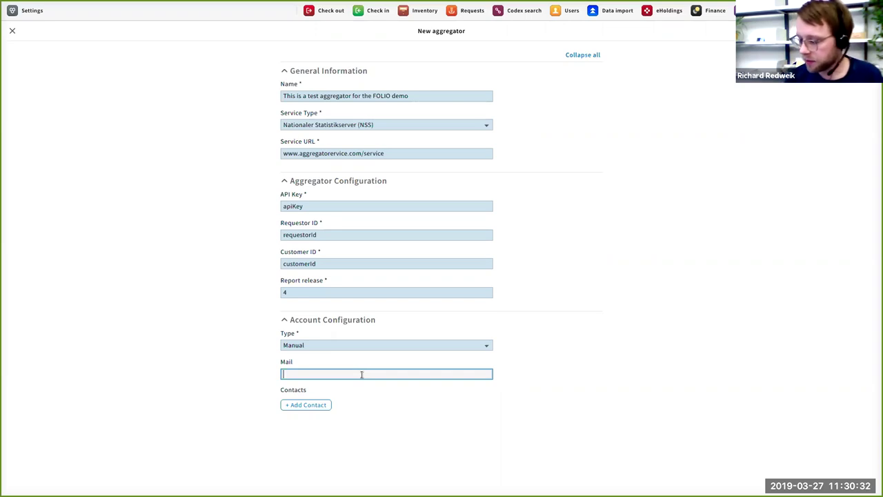
pyautogui.write('conta')
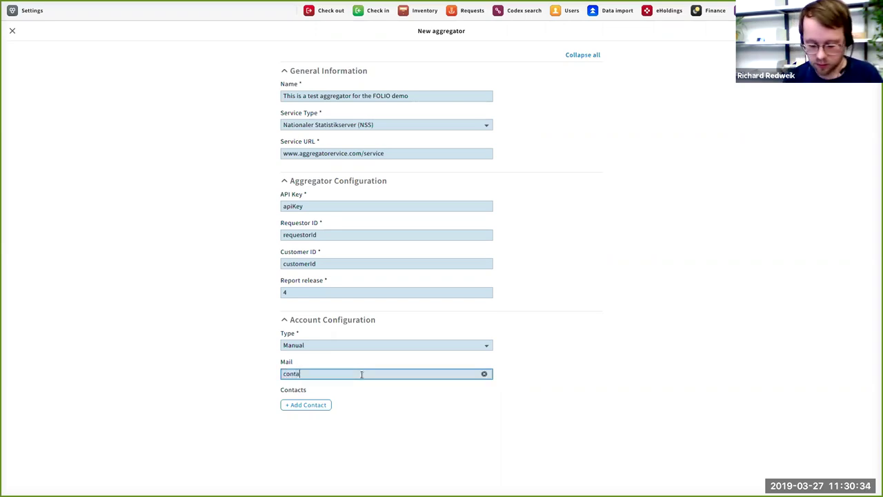
pyautogui.write('ct@aggrega')
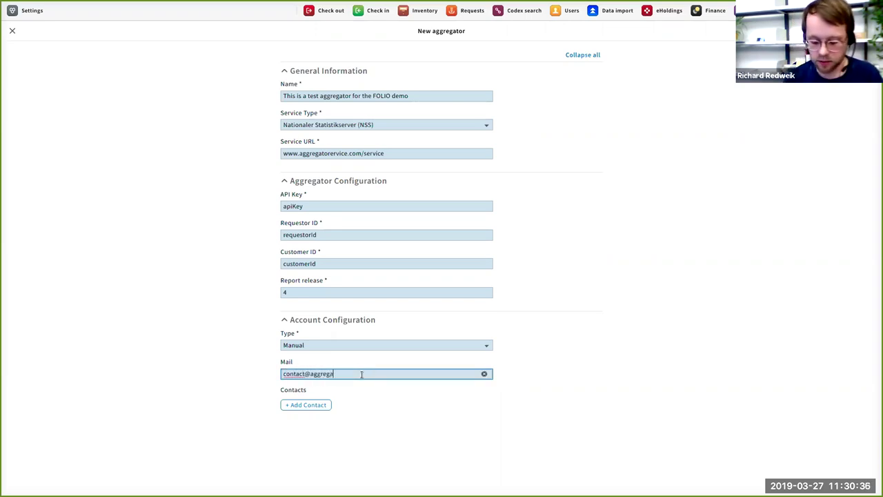
pyautogui.write('tor.com')
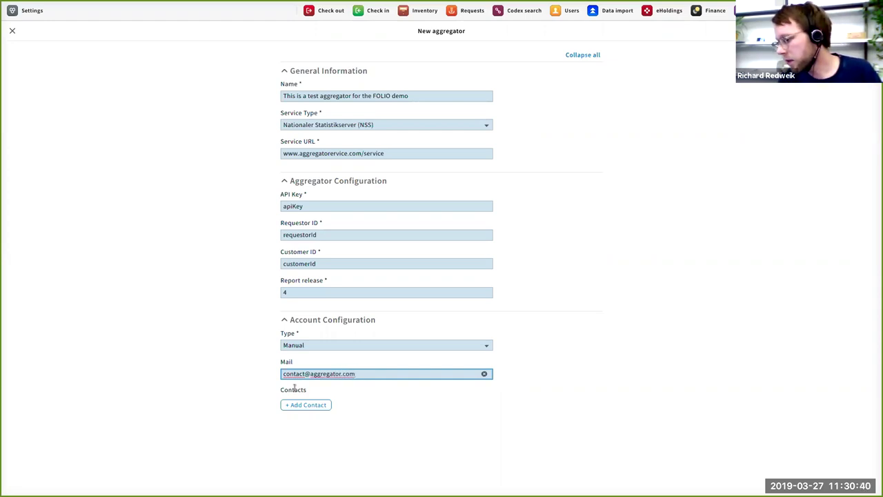
pyautogui.click(286, 406)
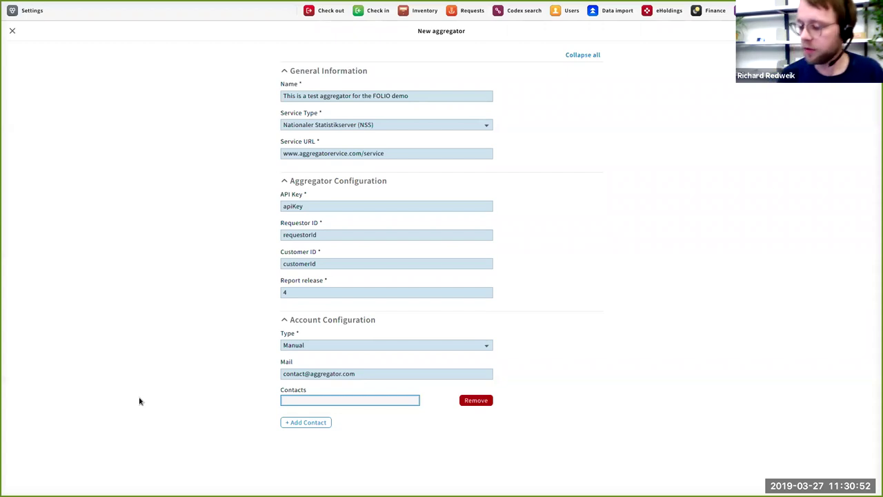
pyautogui.write('Joq')
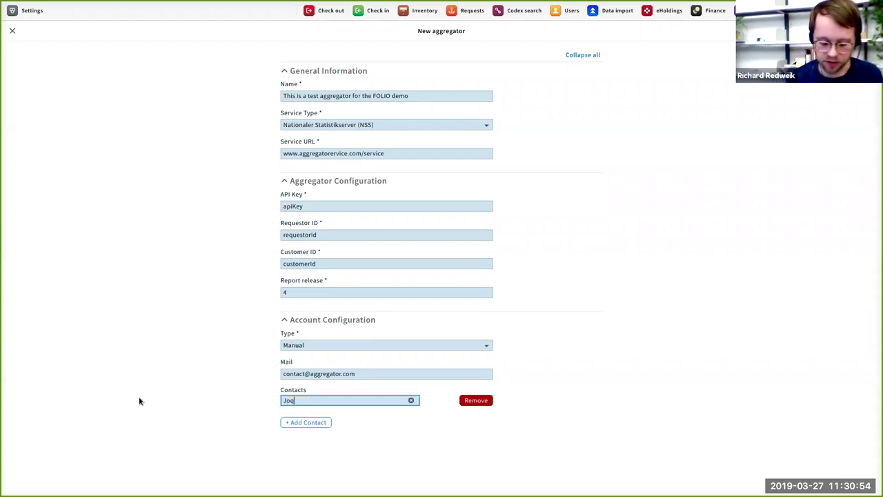
pyautogui.write('hn Doe')
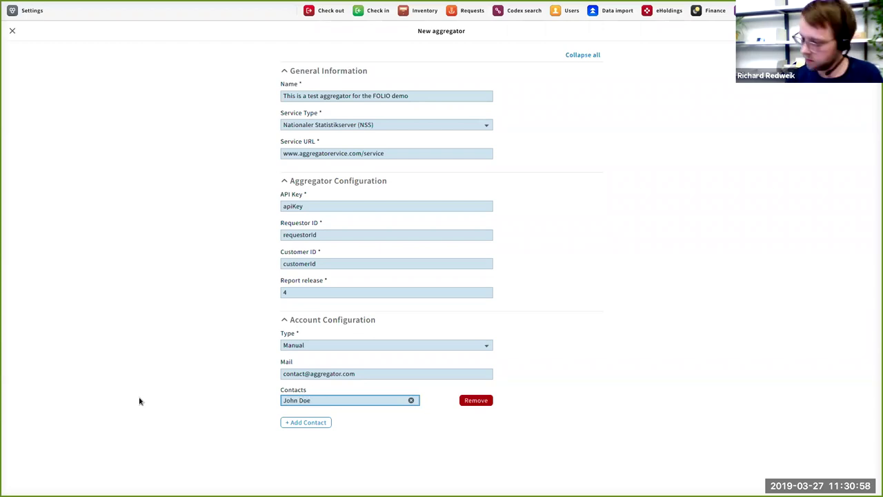
pyautogui.write('. Mail:')
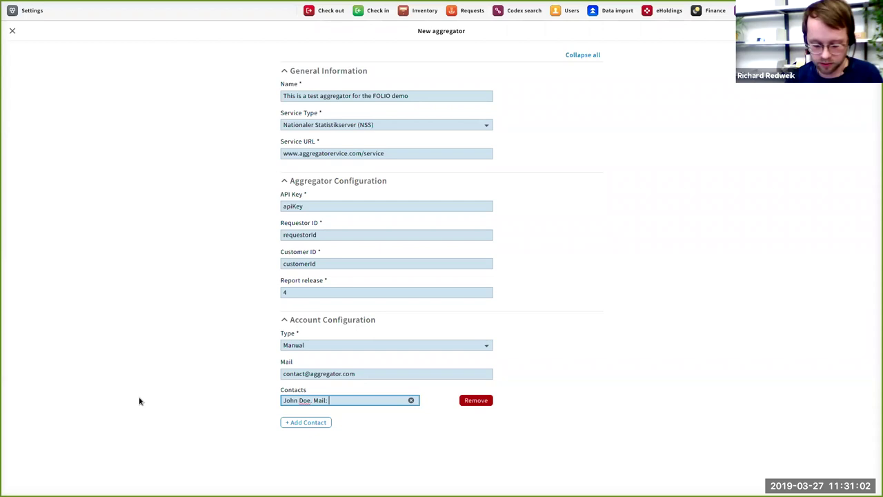
pyautogui.write(' john@aggregator.com')
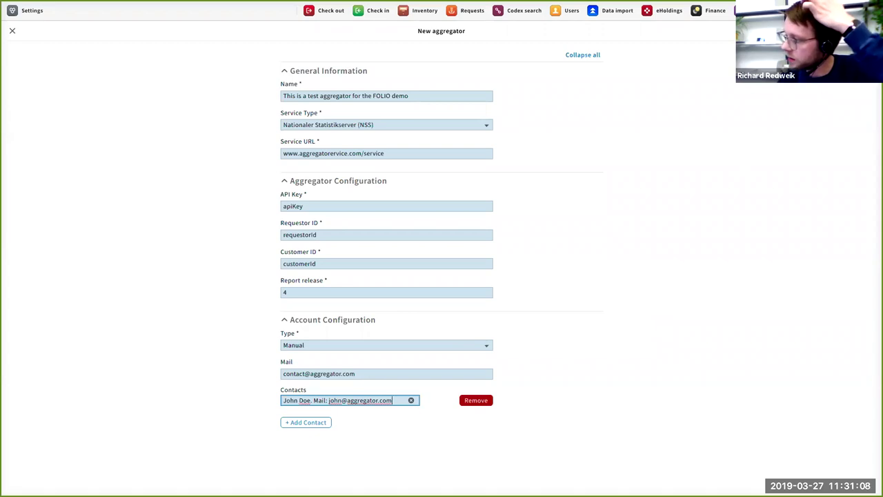
pyautogui.press('Tab')
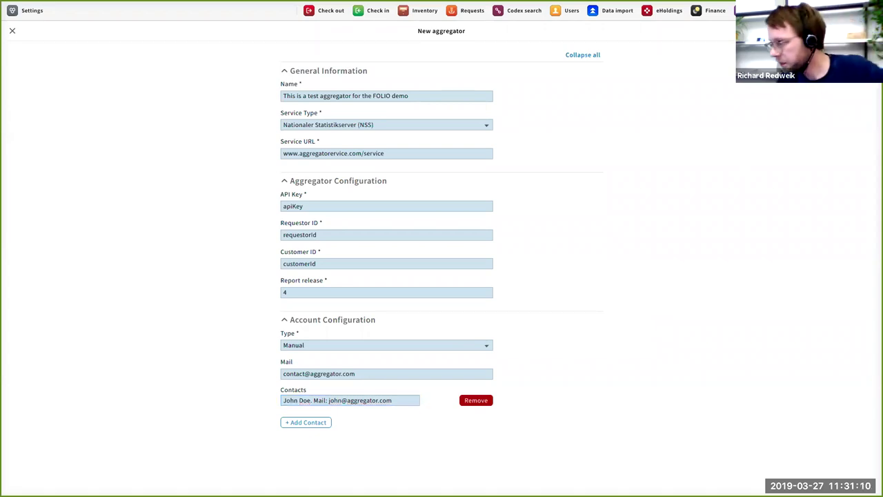
# Save the new aggregator and switch to the eUsage app's provider list
pyautogui.press('Return')
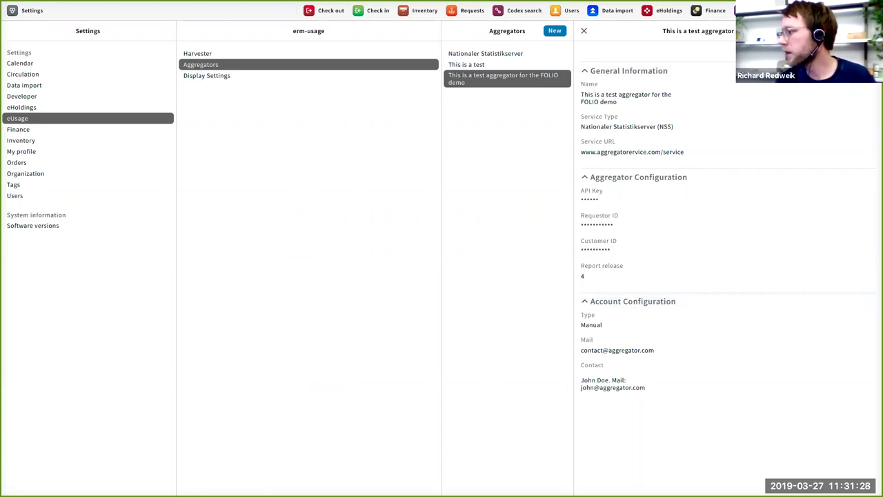
pyautogui.click(759, 10)
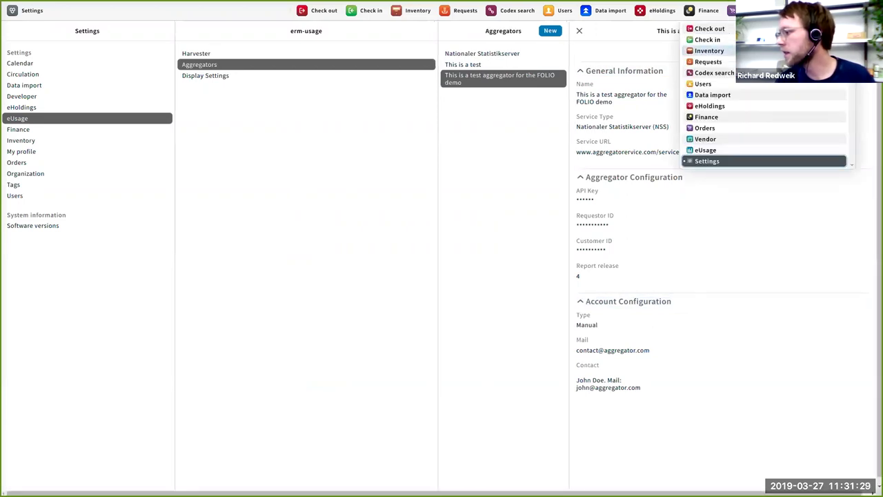
pyautogui.click(802, 151)
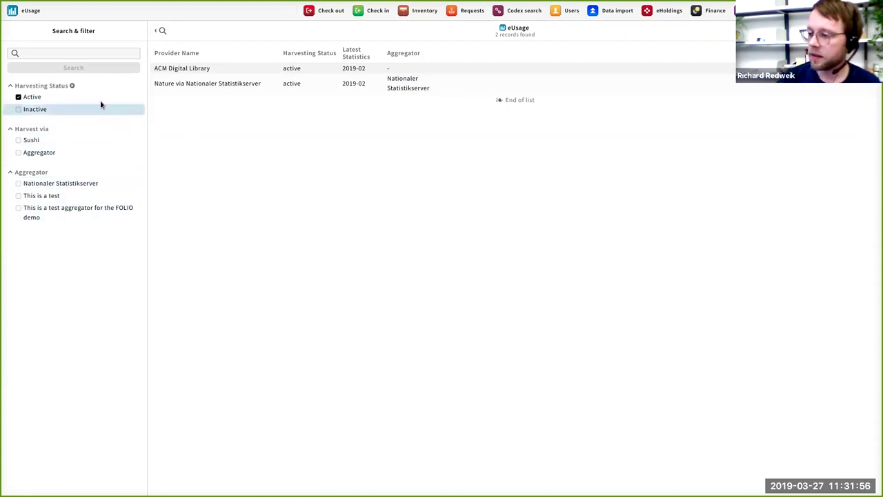
# Toggle the Inactive filter, look up the Nature provider, reset the search, then begin a new provider
pyautogui.click(65, 111)
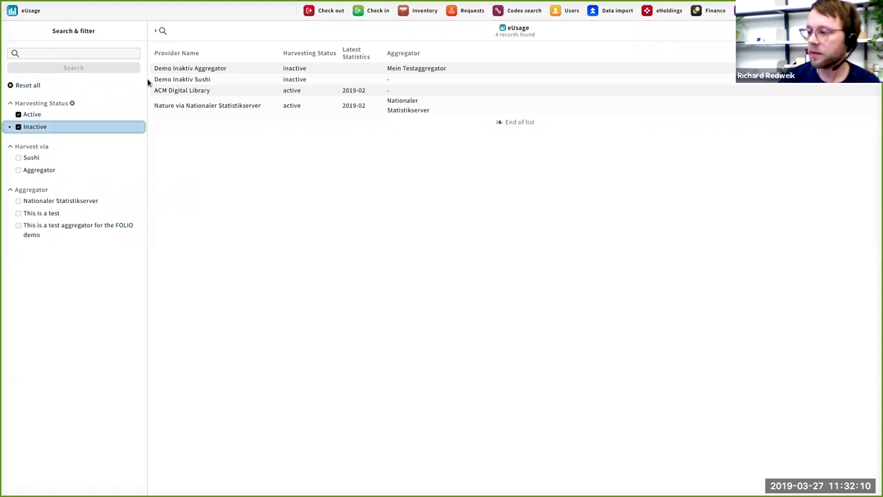
pyautogui.click(83, 126)
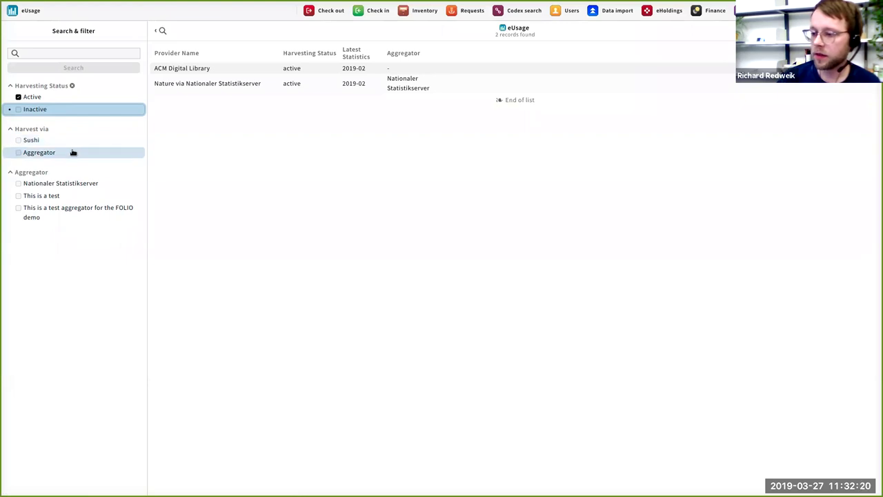
pyautogui.click(71, 54)
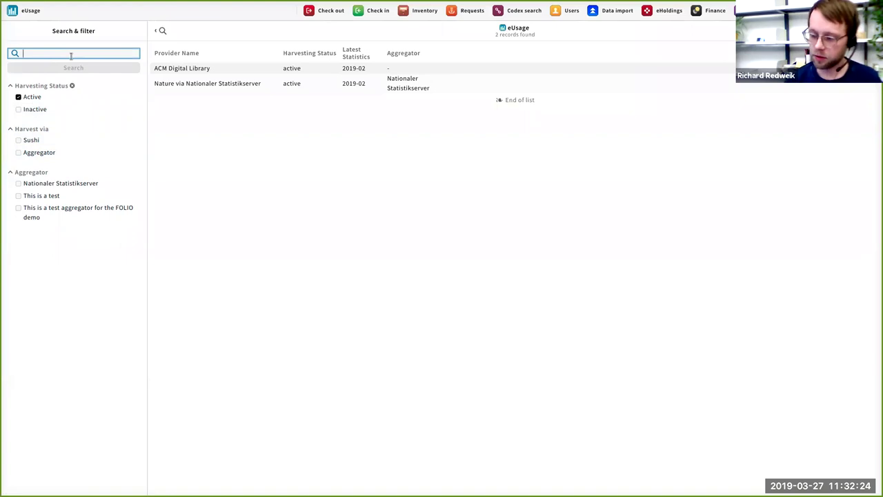
pyautogui.write('NAture')
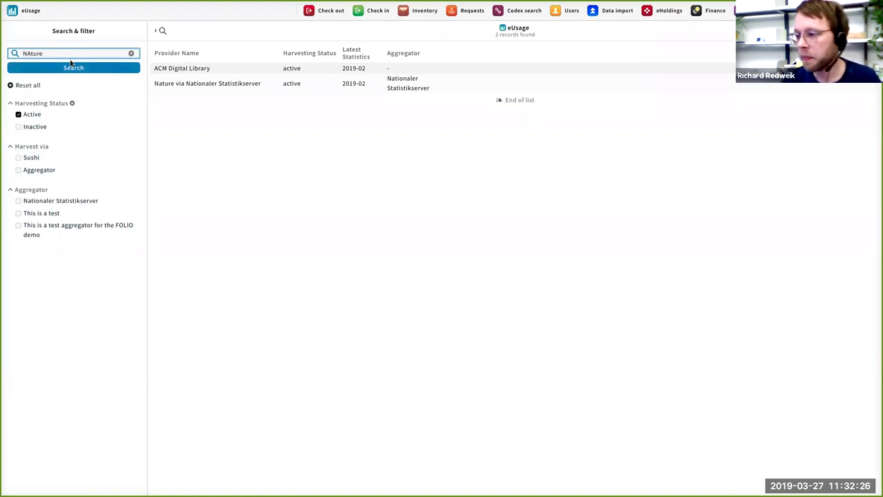
pyautogui.click(71, 67)
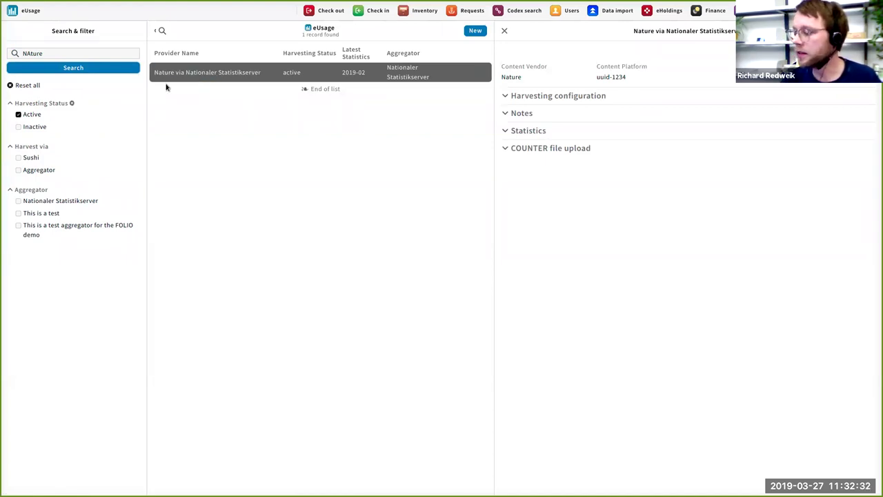
pyautogui.click(504, 32)
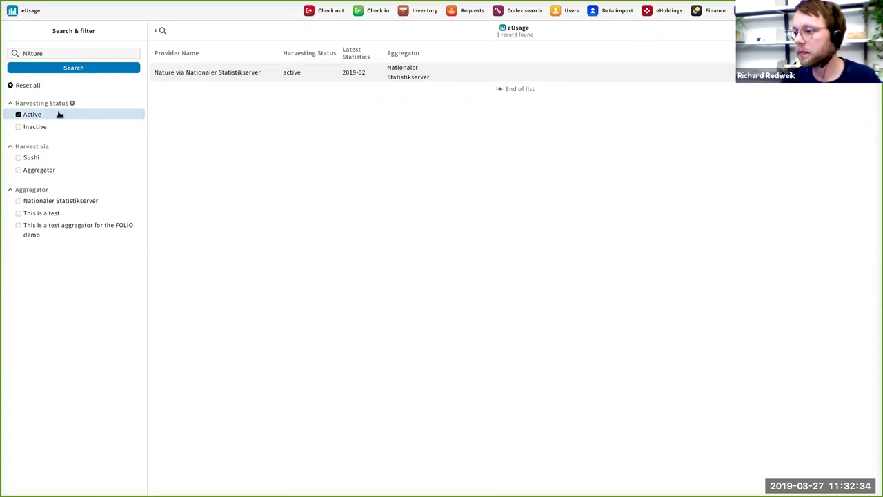
pyautogui.click(27, 85)
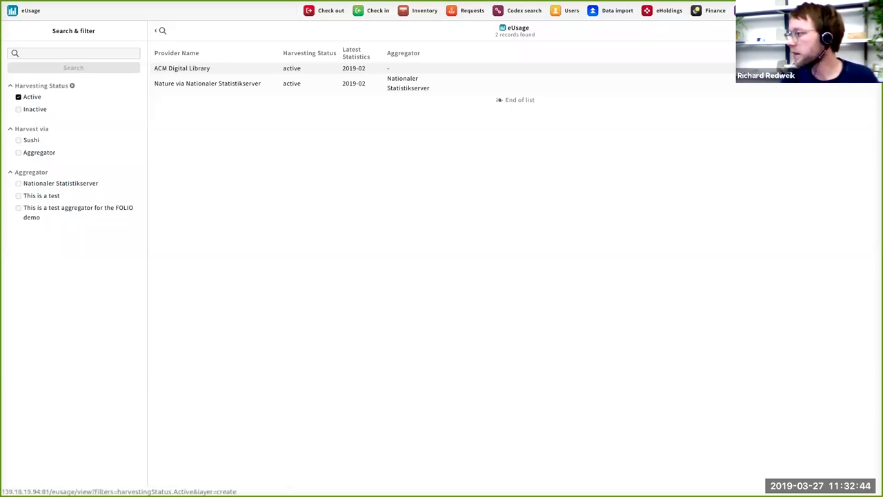
pyautogui.click(856, 30)
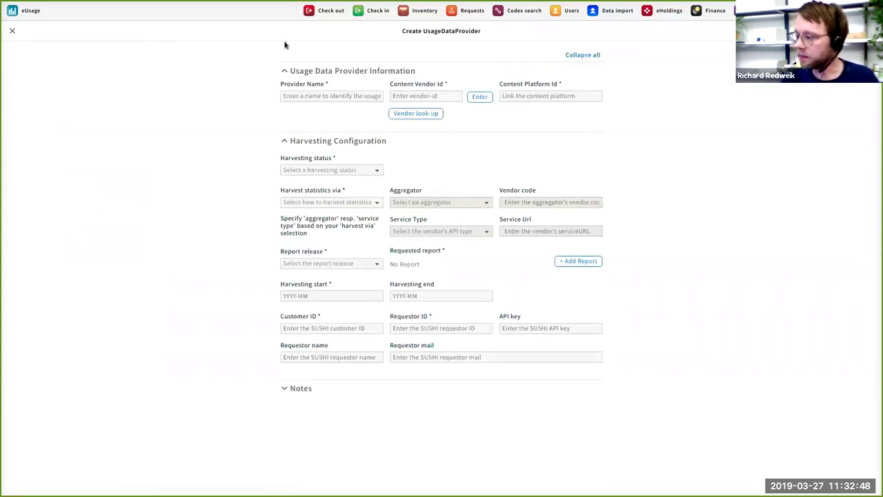
# Enter 'Provider for Folio Demo' as the provider name and bring up the vendor look-up
pyautogui.click(290, 96)
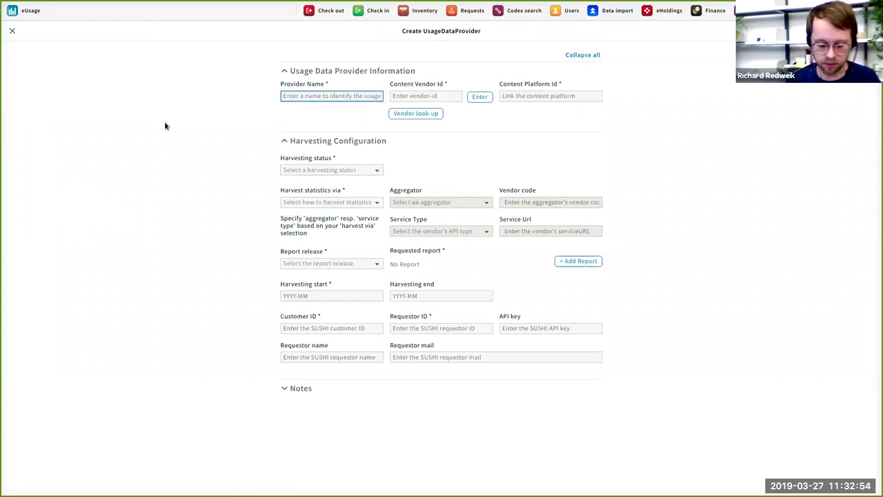
pyautogui.write('Provi')
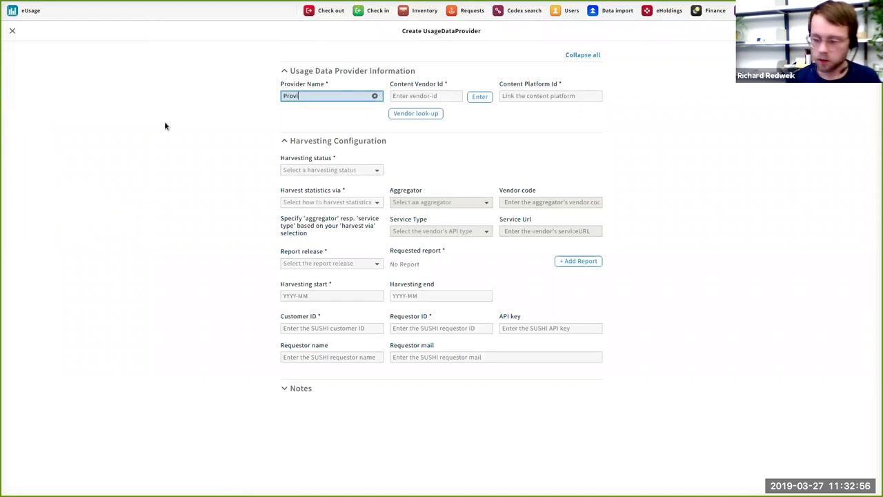
pyautogui.write('der for')
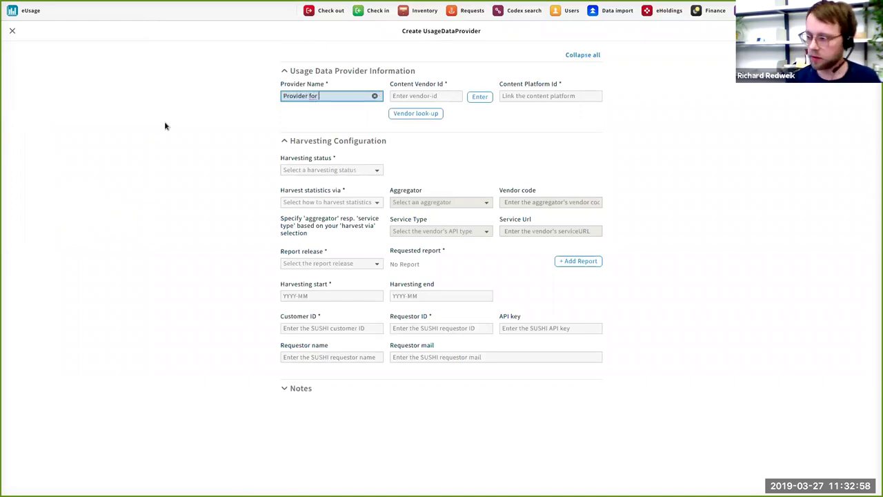
pyautogui.write(' Folio Demo')
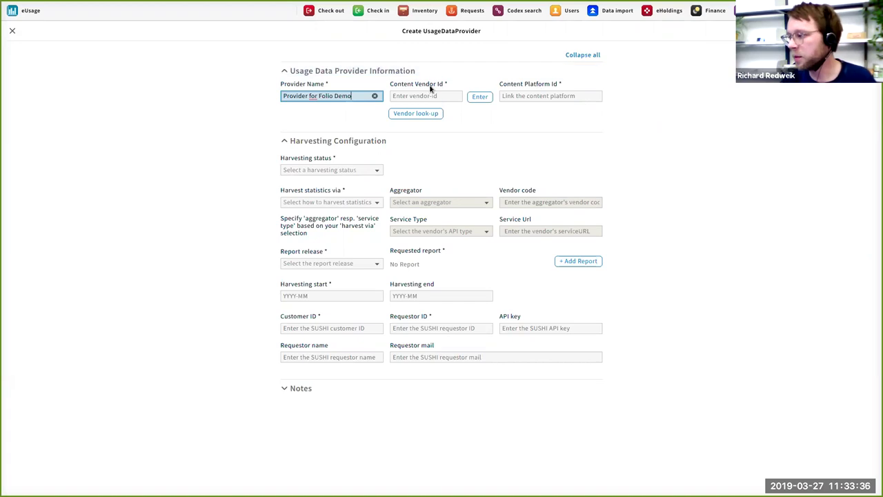
pyautogui.click(418, 115)
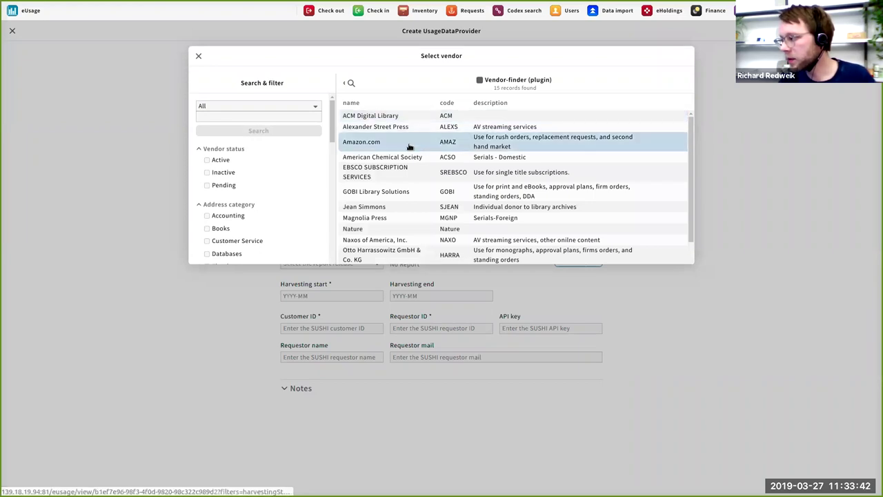
# Pick EBSCO SUBSCRIPTION SERVICES as the vendor and enter content platform id uuid-1234
pyautogui.scroll(-1, 406, 173)
pyautogui.scroll(-1, 407, 175)
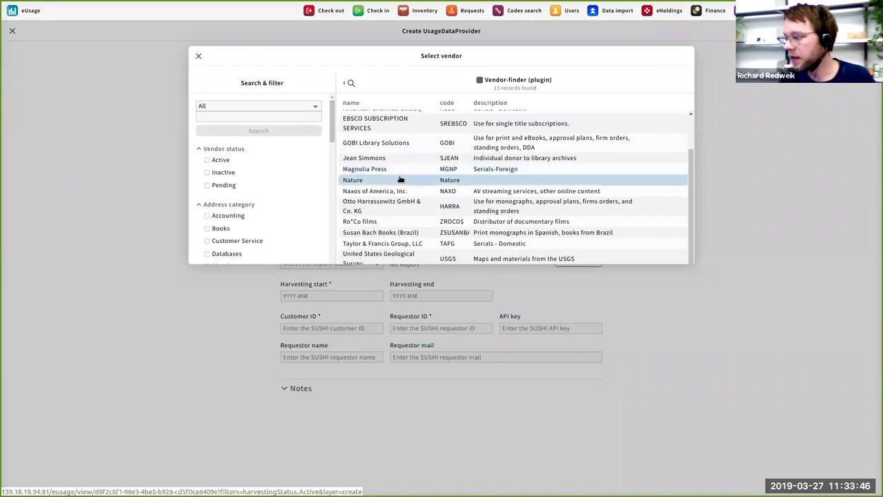
pyautogui.scroll(2, 397, 181)
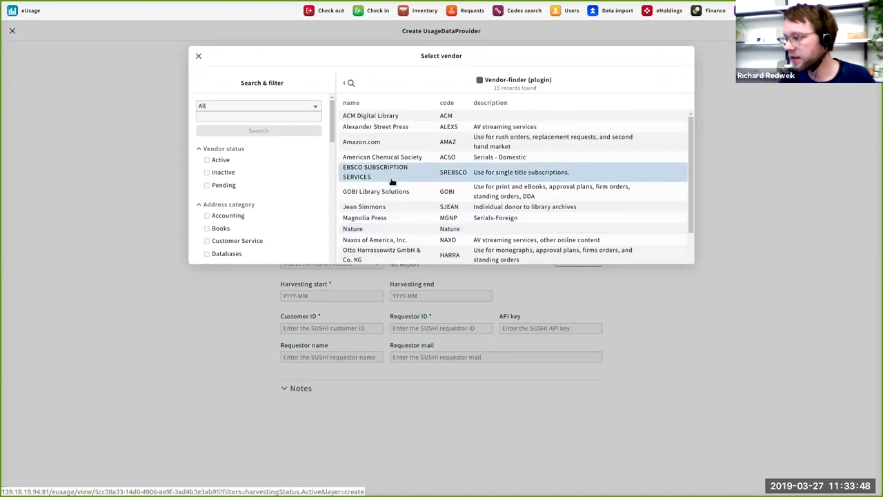
pyautogui.click(390, 178)
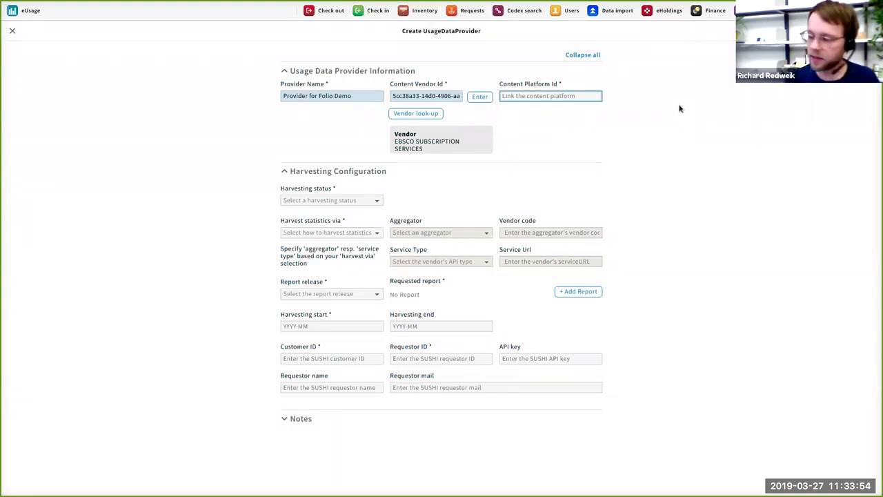
pyautogui.write('uuid-')
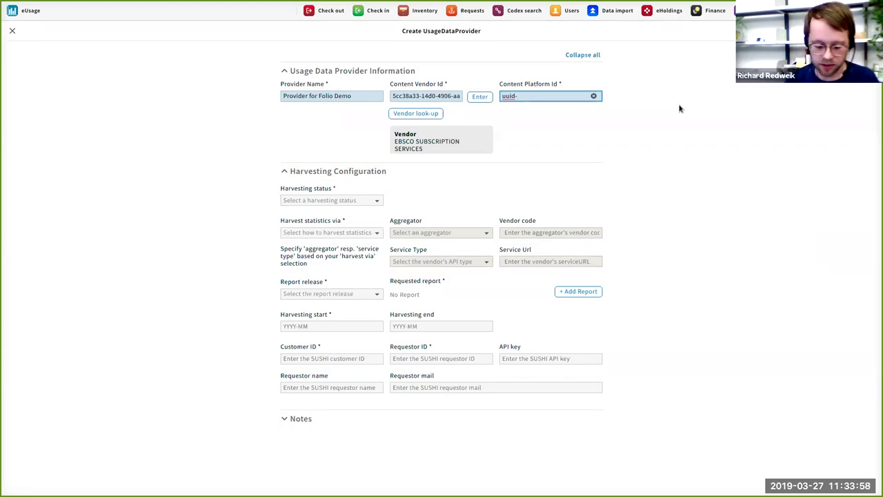
pyautogui.write('1234')
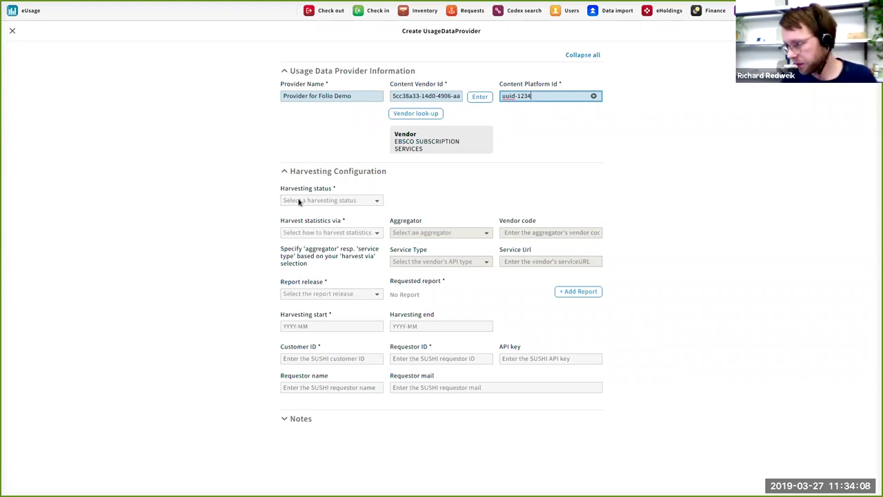
# Set the harvesting status to Active and harvest statistics via an aggregator
pyautogui.click(365, 200)
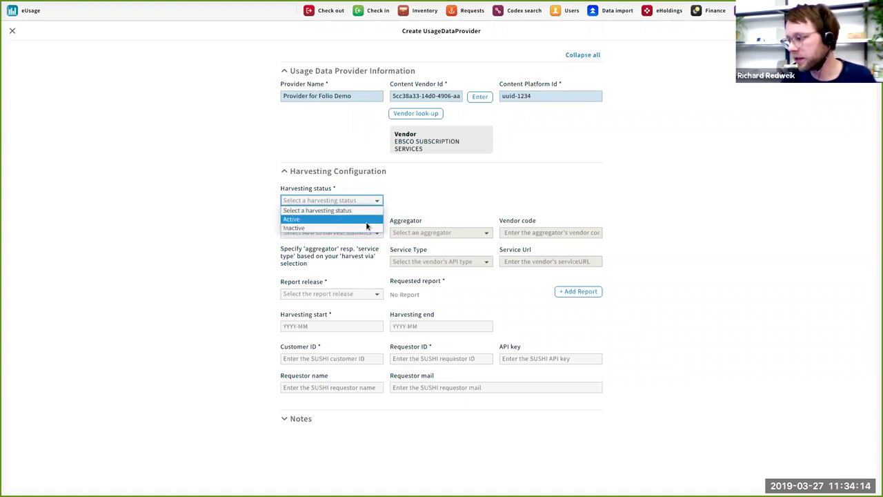
pyautogui.click(363, 220)
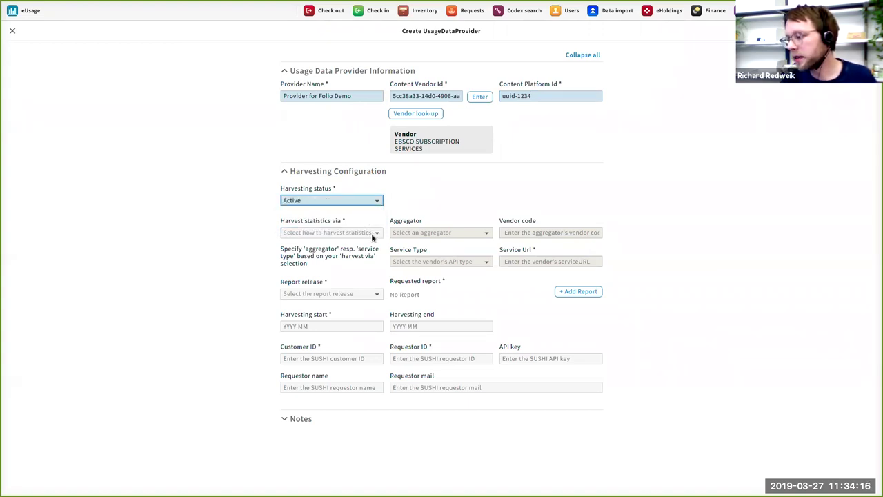
pyautogui.click(374, 235)
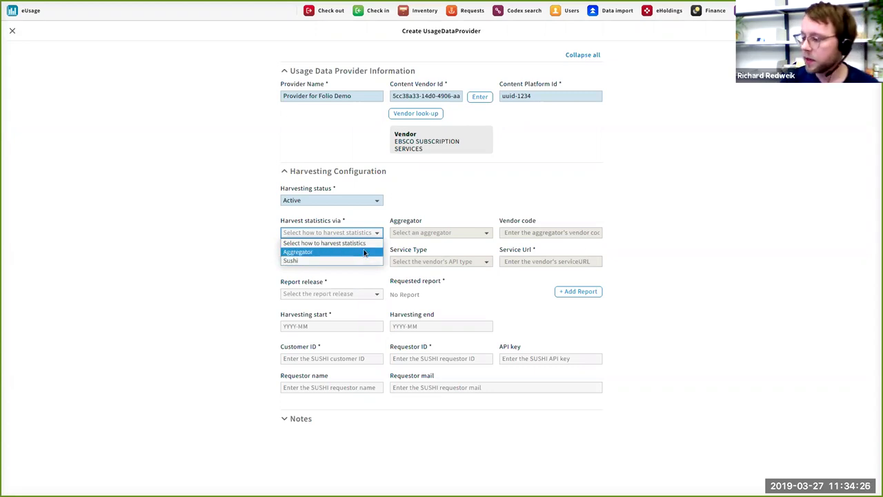
pyautogui.click(364, 252)
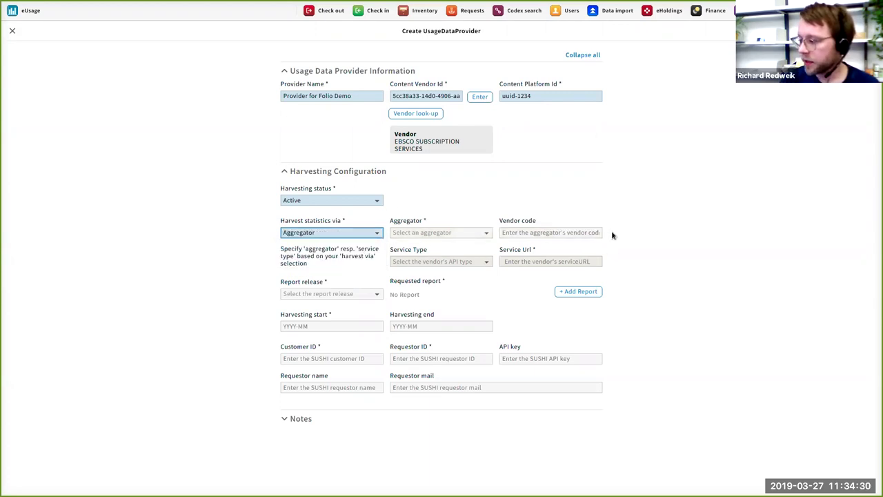
# Choose the FOLIO demo test aggregator and enter vendor code Natrue
pyautogui.click(488, 234)
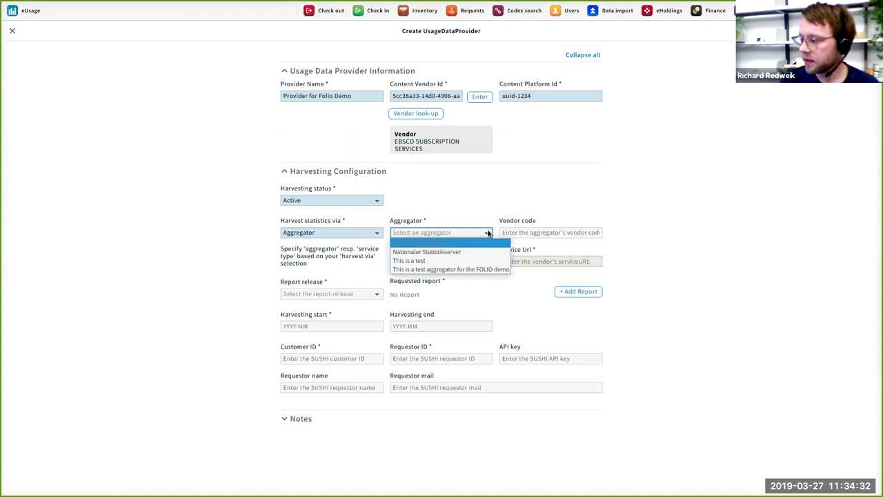
pyautogui.click(508, 271)
pyautogui.click(525, 235)
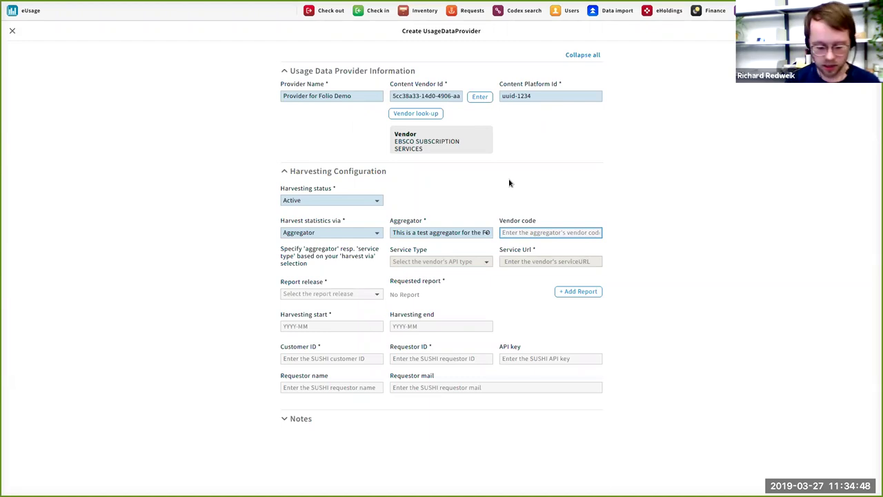
pyautogui.write('Natrue')
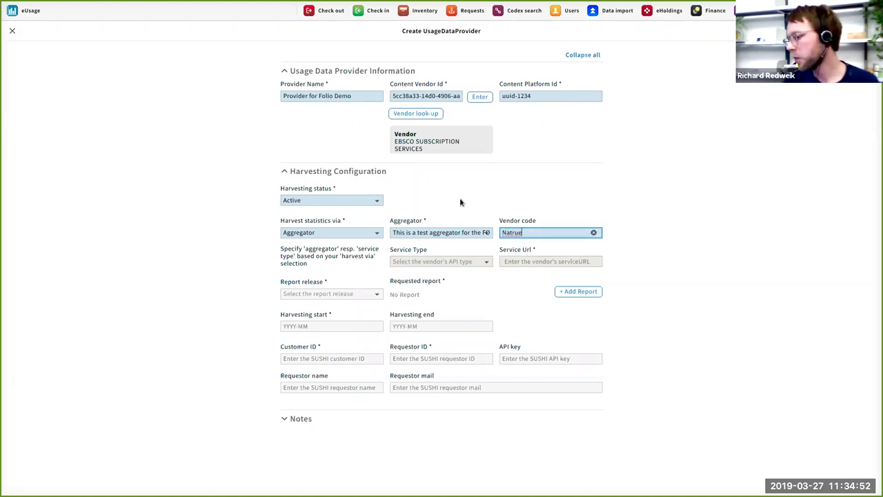
pyautogui.click(370, 235)
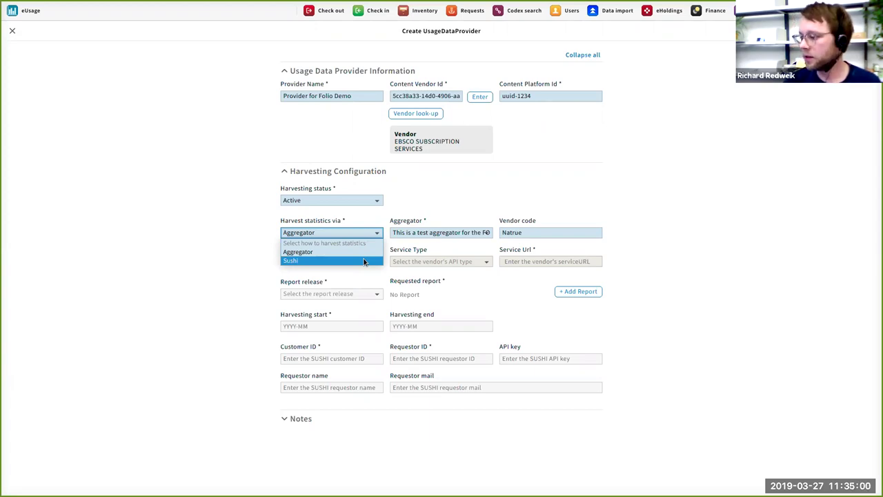
# Harvest statistics via Sushi with service type COUNTER-SUSHI 4
pyautogui.click(363, 261)
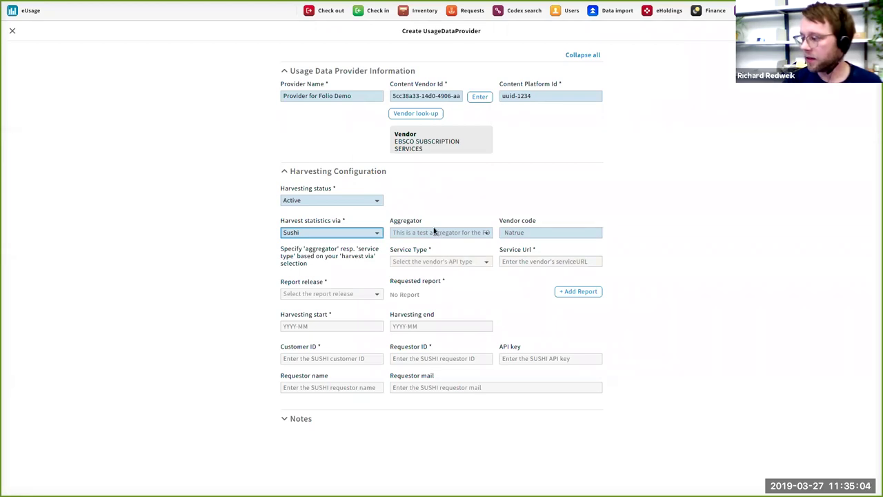
pyautogui.click(495, 235)
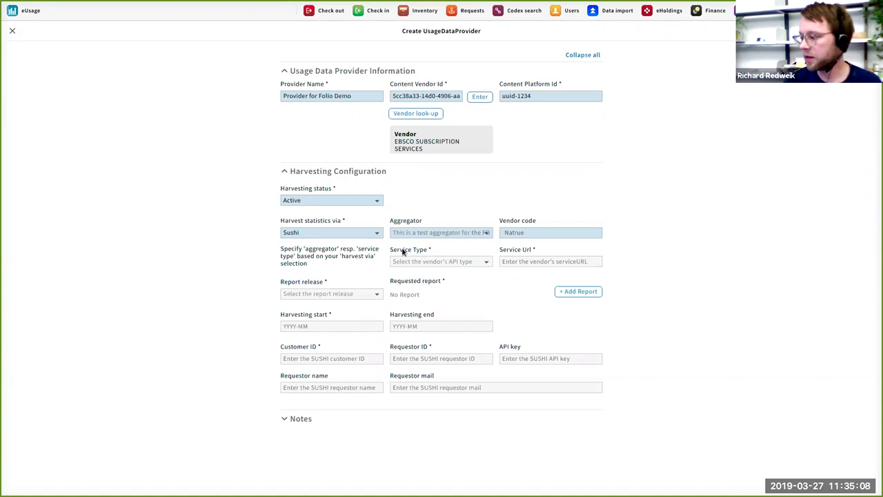
pyautogui.click(473, 262)
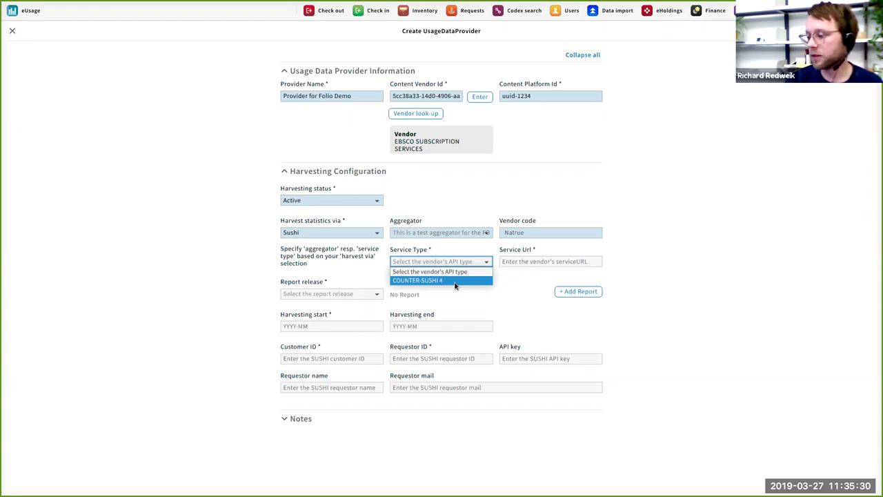
pyautogui.click(455, 280)
pyautogui.click(527, 261)
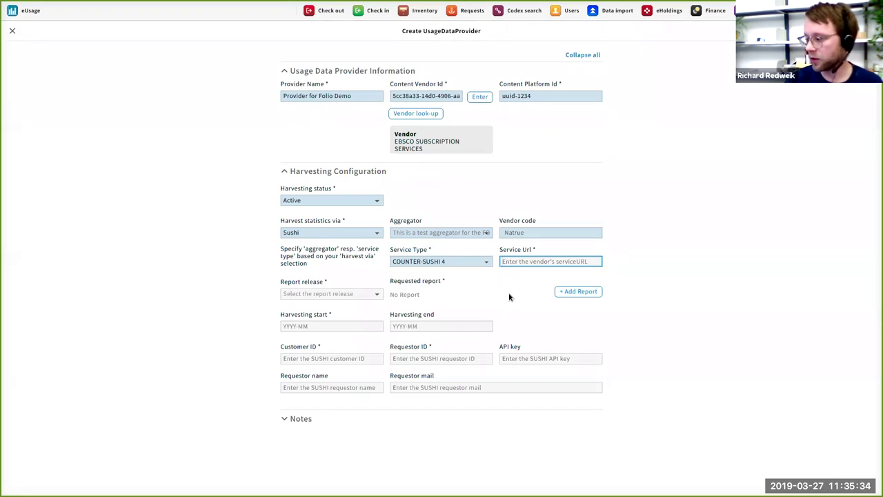
pyautogui.write('www.')
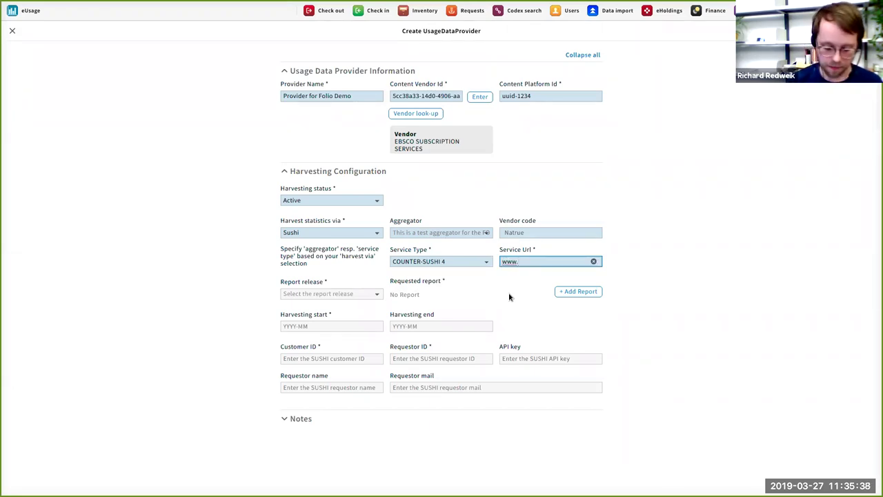
pyautogui.write('counter/')
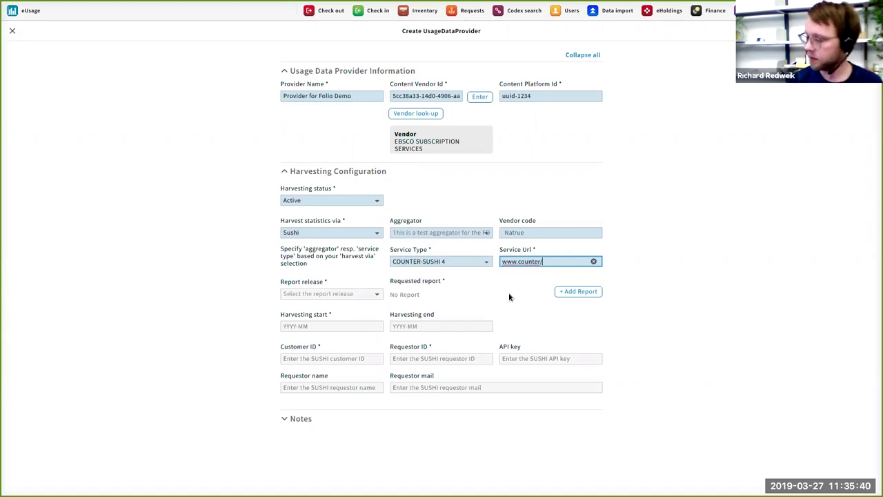
pyautogui.press('BackSpace')
pyautogui.write('.com/')
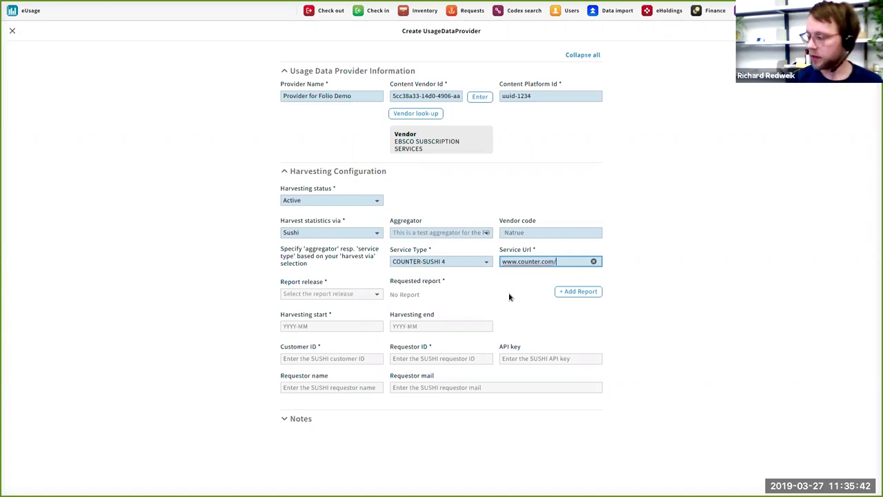
pyautogui.write('service')
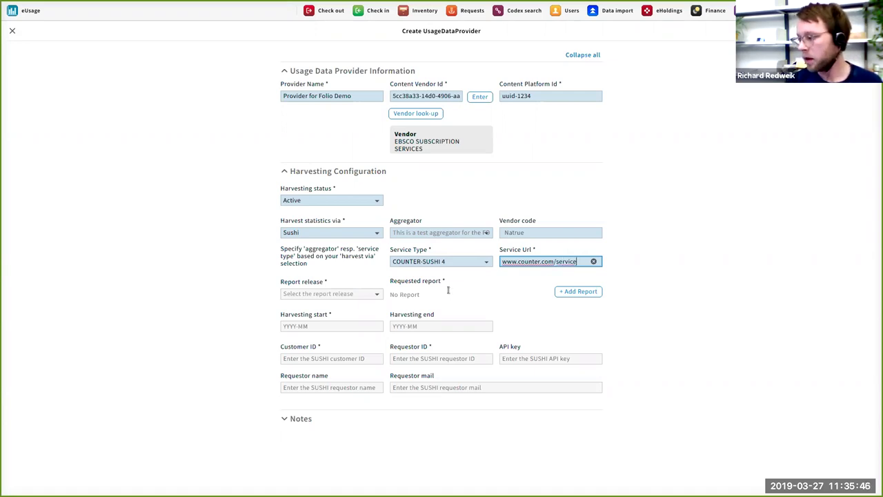
# Choose the Counter 4 report release and add JR1 as a requested report
pyautogui.click(292, 297)
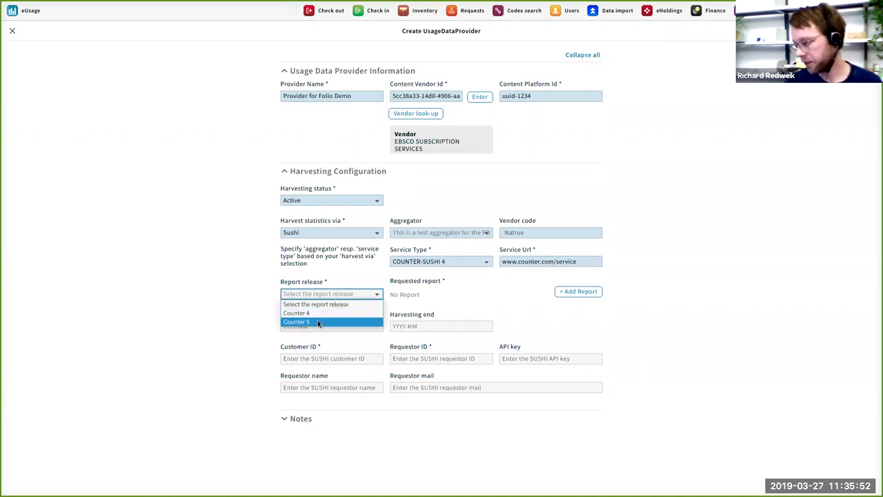
pyautogui.click(320, 314)
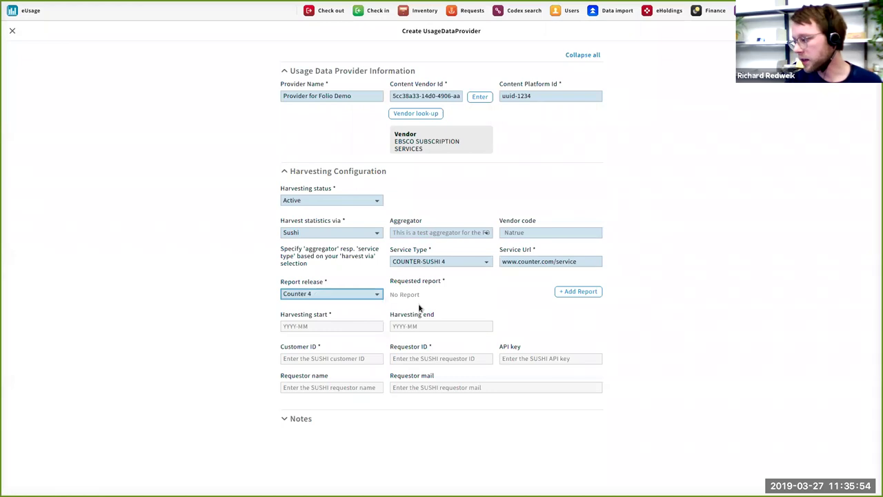
pyautogui.click(591, 293)
pyautogui.scroll(-5, 528, 347)
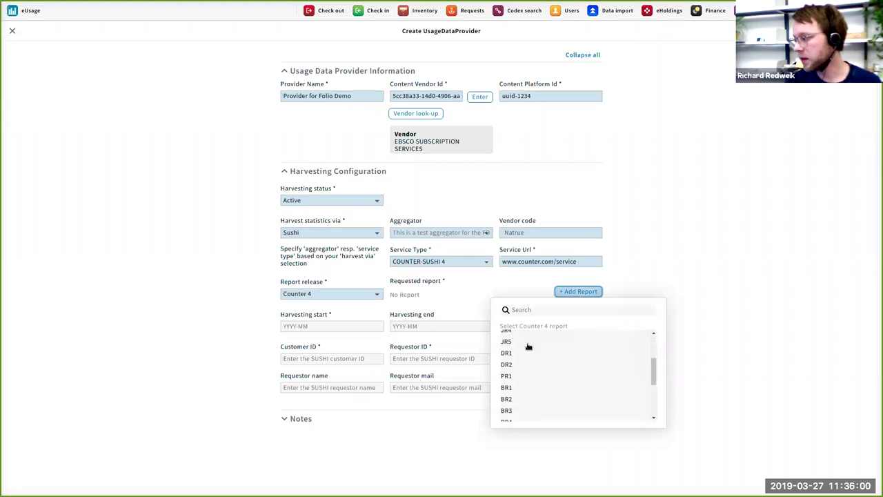
pyautogui.scroll(5, 528, 347)
pyautogui.scroll(1, 528, 346)
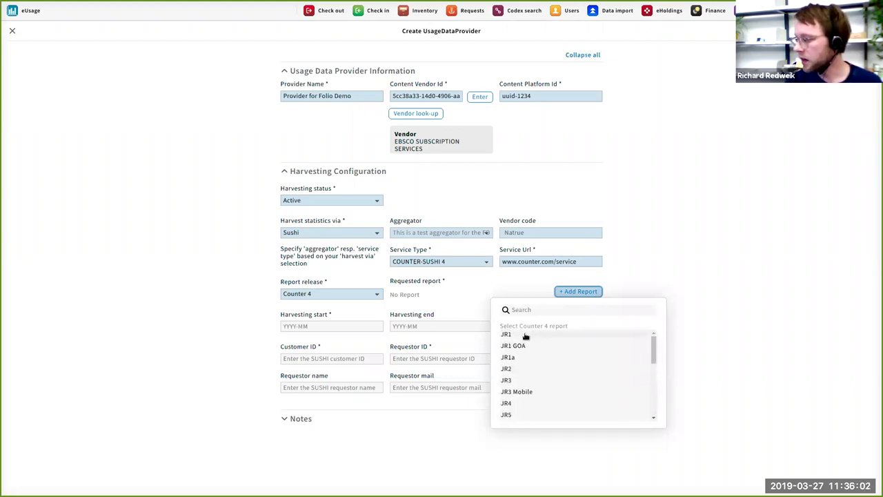
pyautogui.click(526, 338)
# Add JR2, BR3 and BR7 to the requested reports
pyautogui.click(573, 291)
pyautogui.click(529, 372)
pyautogui.click(575, 292)
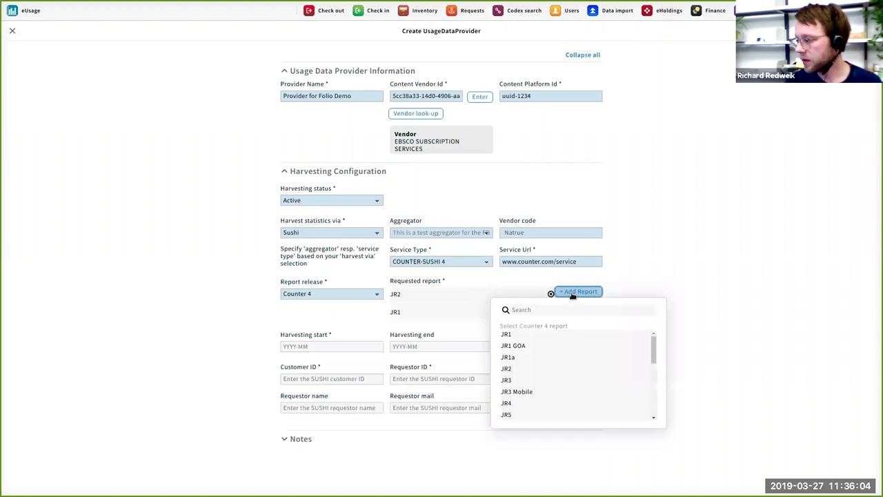
pyautogui.scroll(-5, 537, 373)
pyautogui.click(532, 385)
pyautogui.click(570, 291)
pyautogui.scroll(-5, 522, 387)
pyautogui.click(524, 401)
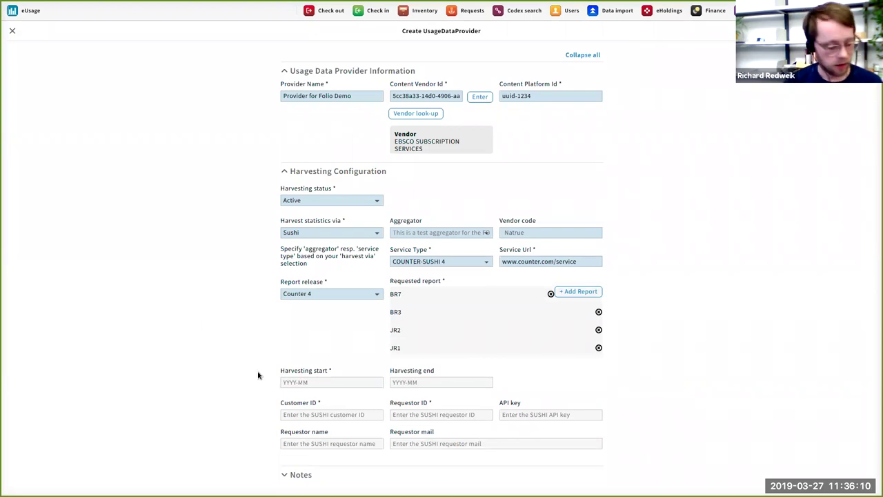
# Set the harvesting period from 2017-01 to 2018-12
pyautogui.click(296, 387)
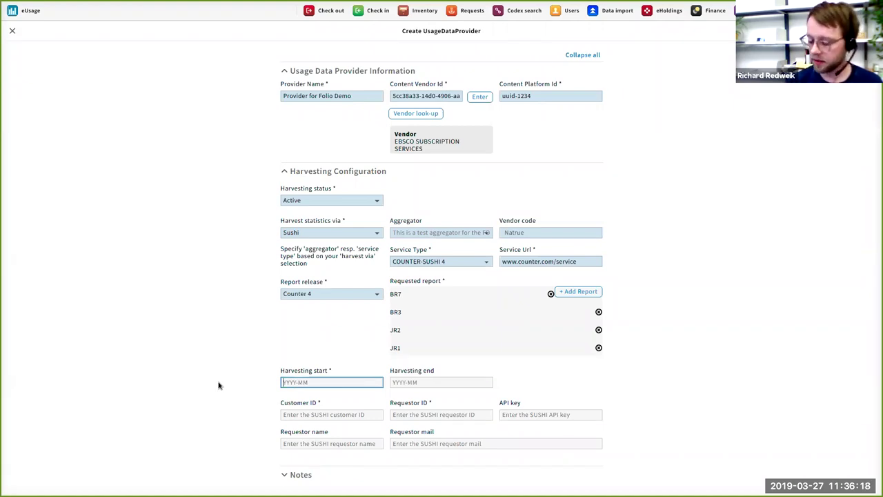
pyautogui.write('2017-01')
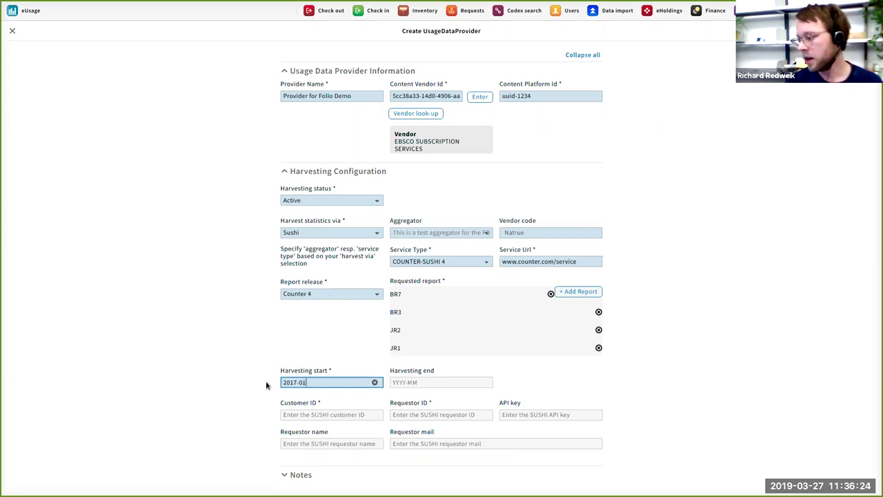
pyautogui.click(405, 385)
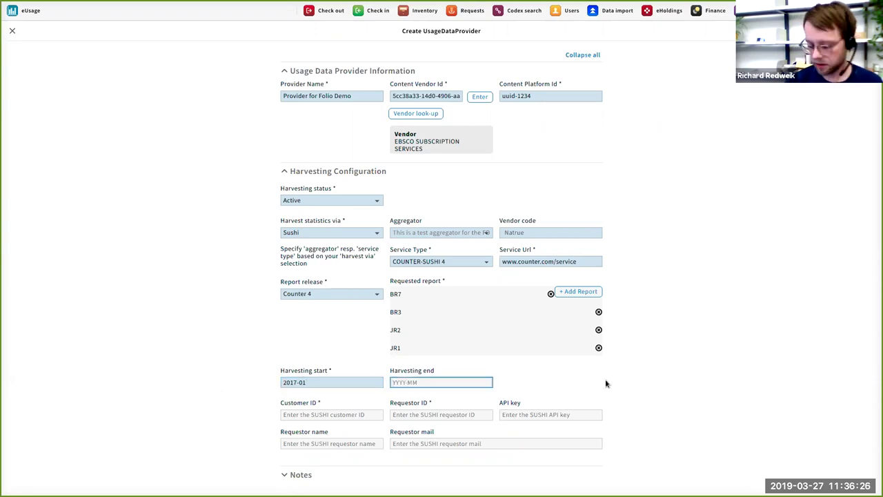
pyautogui.write('201')
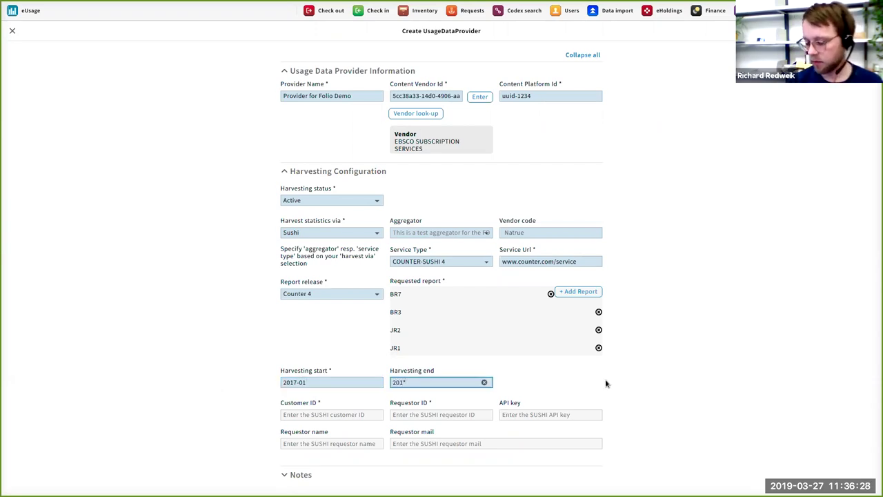
pyautogui.write('8-12')
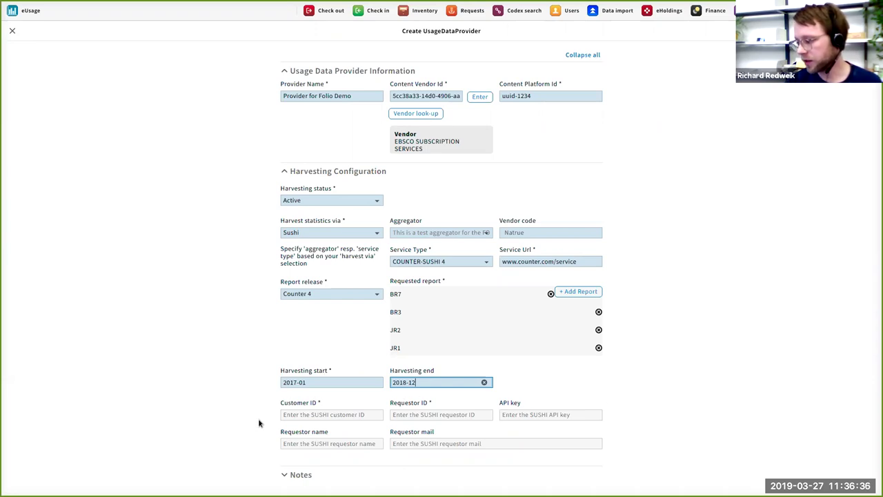
# Fill in the Customer ID and Requestor ID, expand Notes, and save the provider
pyautogui.click(290, 418)
pyautogui.write('customerId')
pyautogui.press('Tab')
pyautogui.write('res')
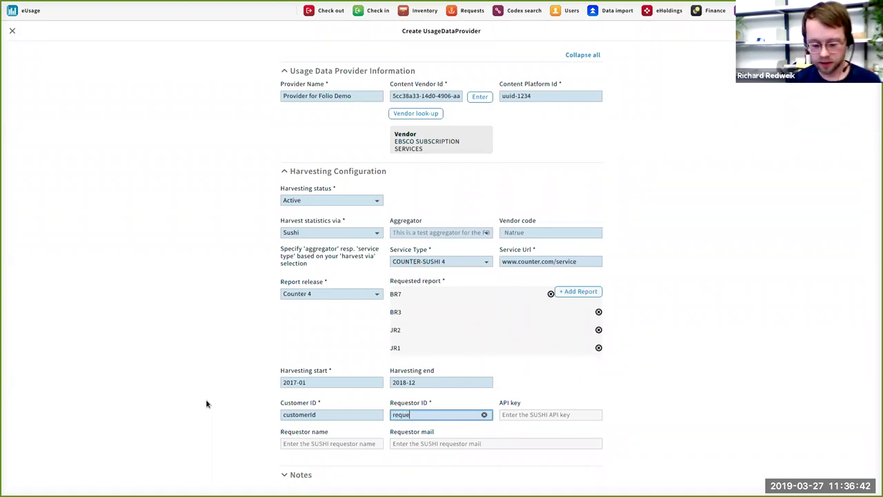
pyautogui.write('uestorId')
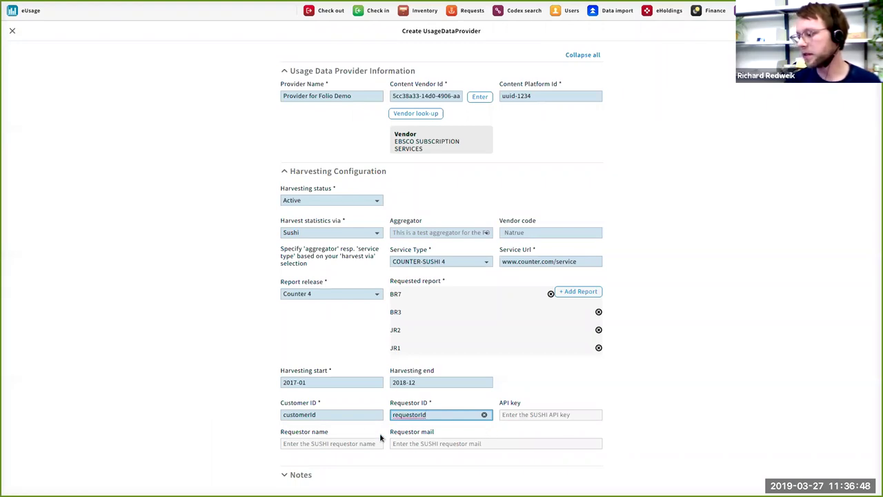
pyautogui.click(304, 474)
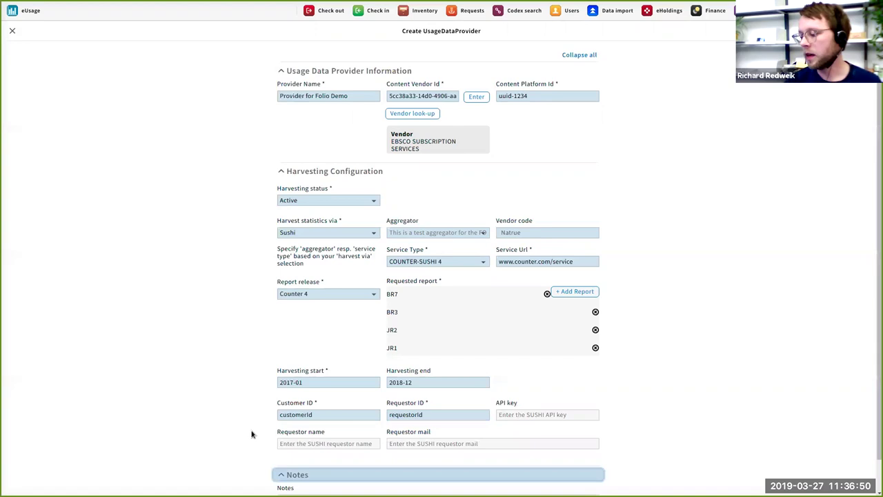
pyautogui.scroll(-1, 248, 432)
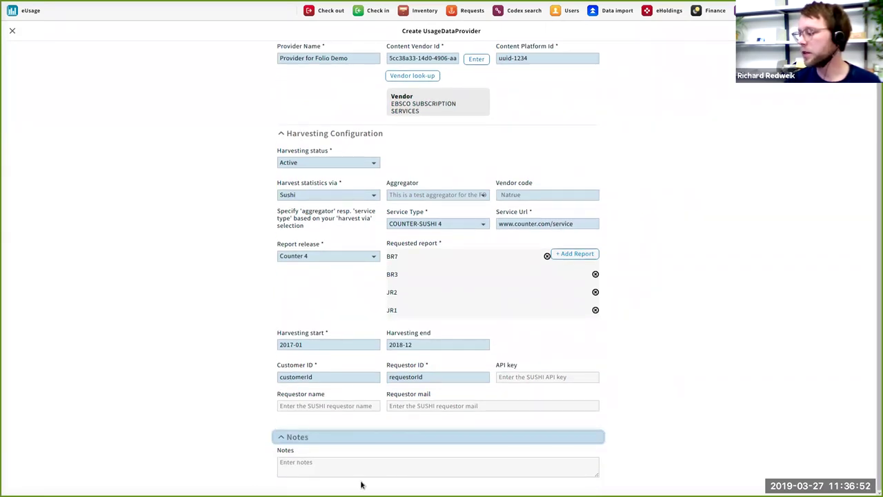
pyautogui.scroll(1, 728, 207)
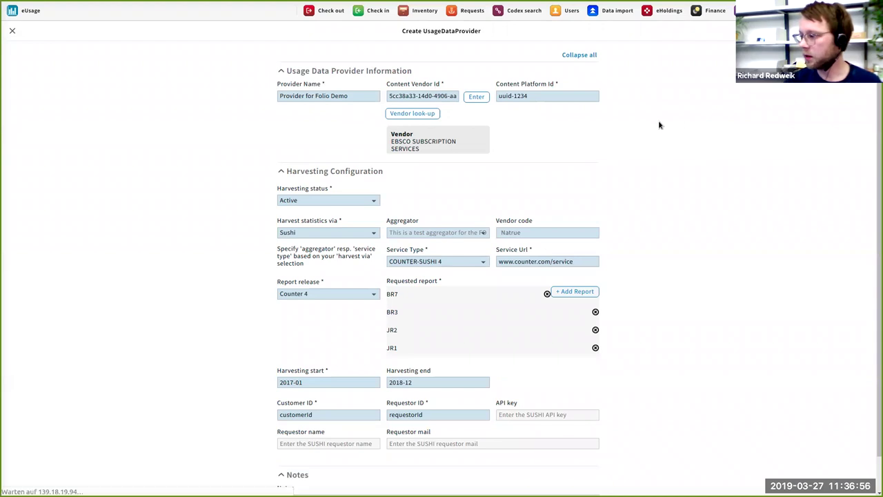
pyautogui.hotkey('ctrl', 's')
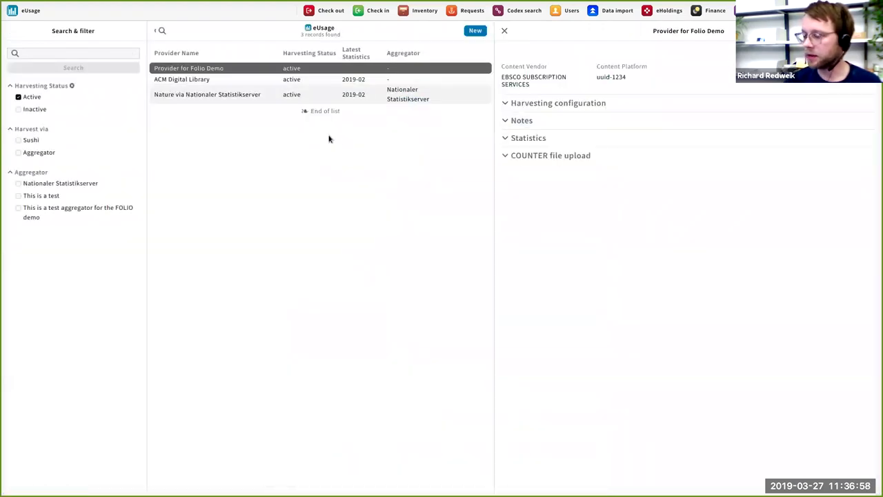
# Open Nature via Nationaler Statistikserver and expand its harvesting configuration and 2017–2019 statistics
pyautogui.click(224, 98)
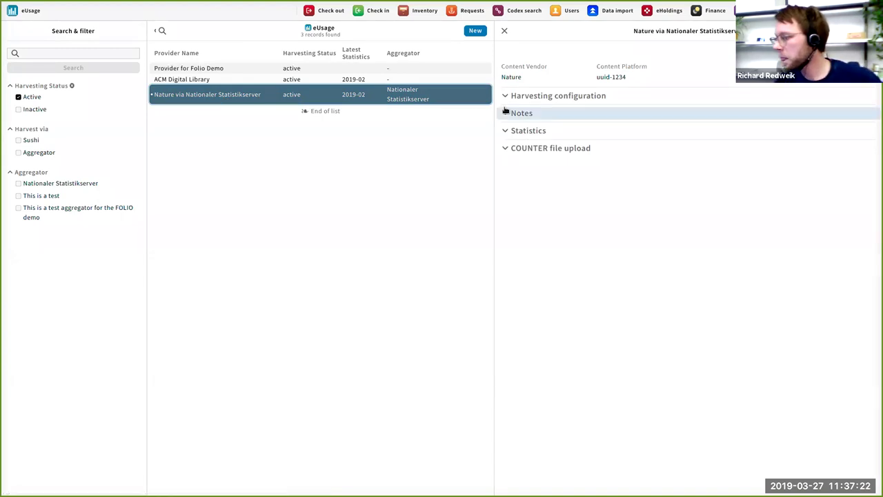
pyautogui.click(545, 99)
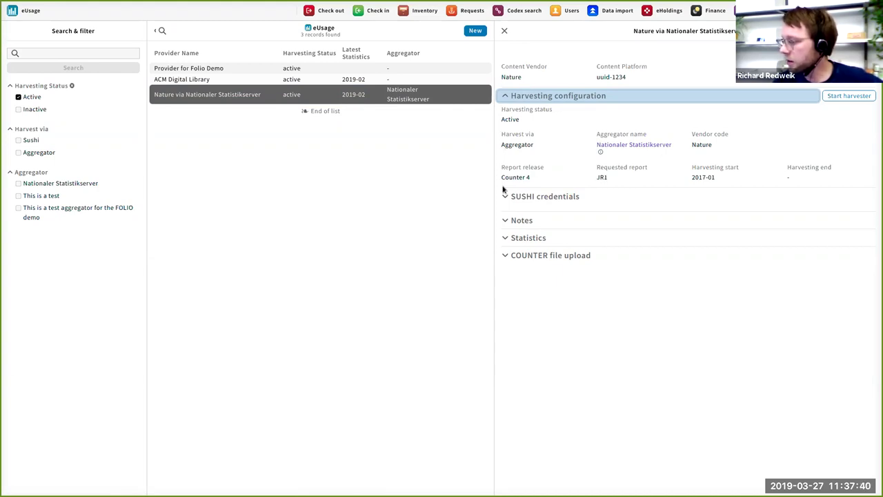
pyautogui.click(508, 239)
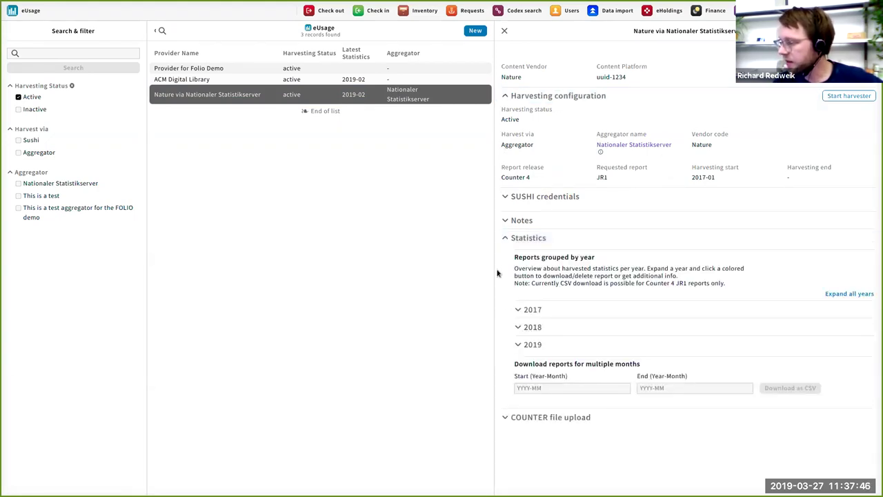
pyautogui.click(517, 311)
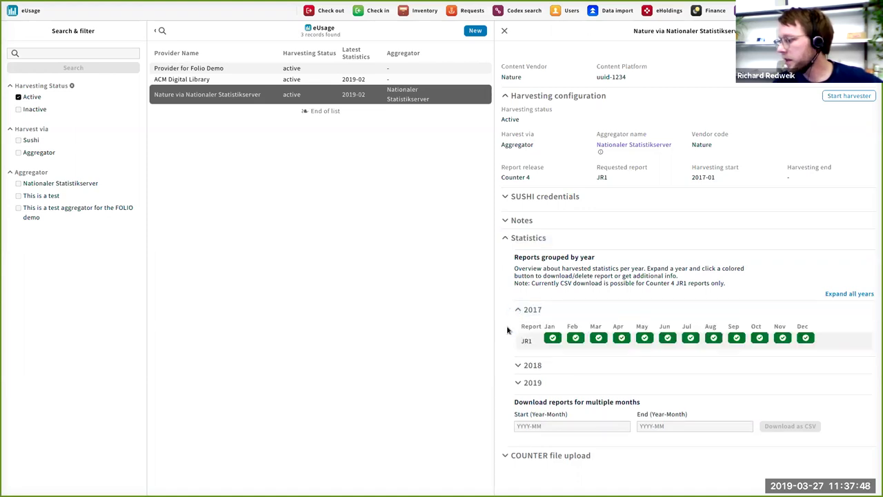
pyautogui.click(520, 365)
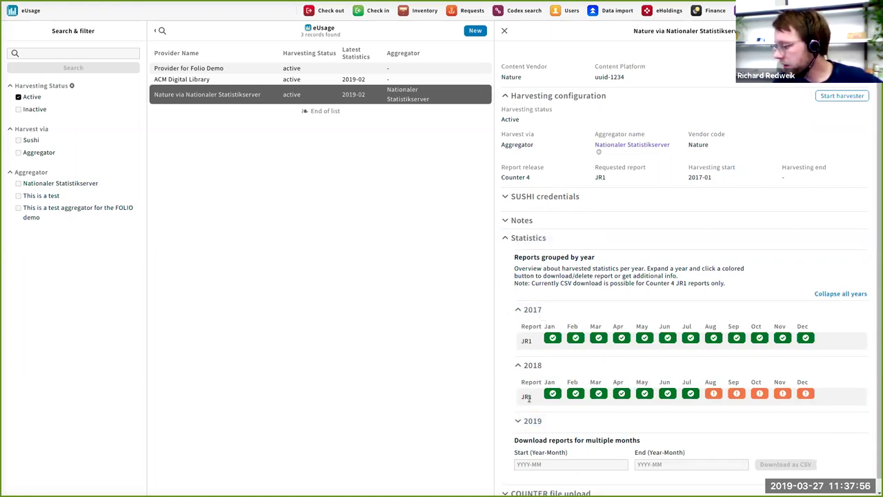
pyautogui.click(531, 422)
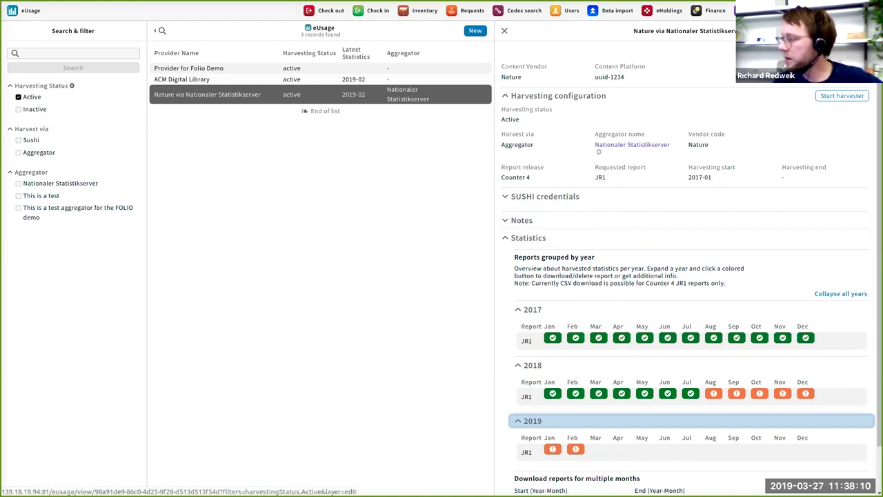
# Edit the Nature provider to request JR2 alongside JR1, and save
pyautogui.click(864, 31)
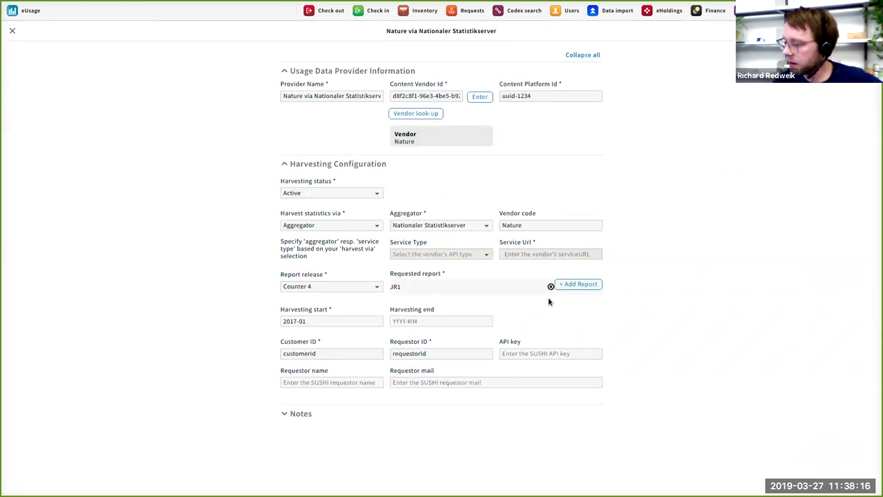
pyautogui.click(577, 284)
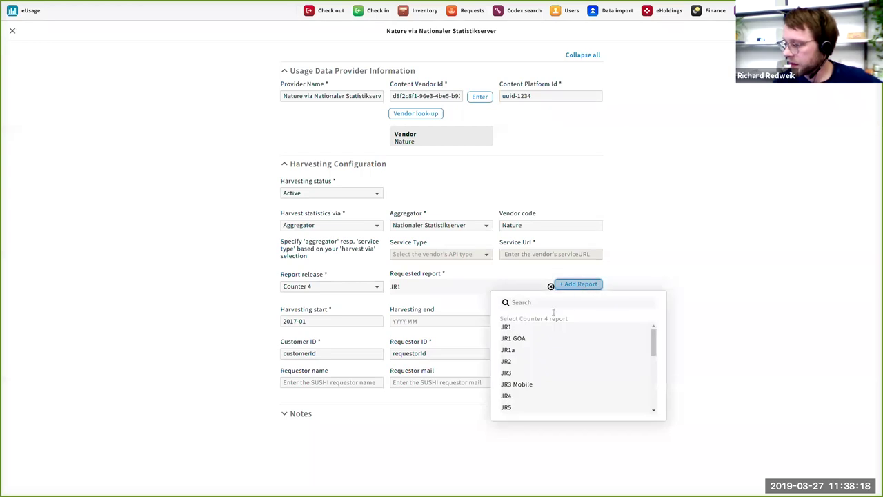
pyautogui.click(528, 362)
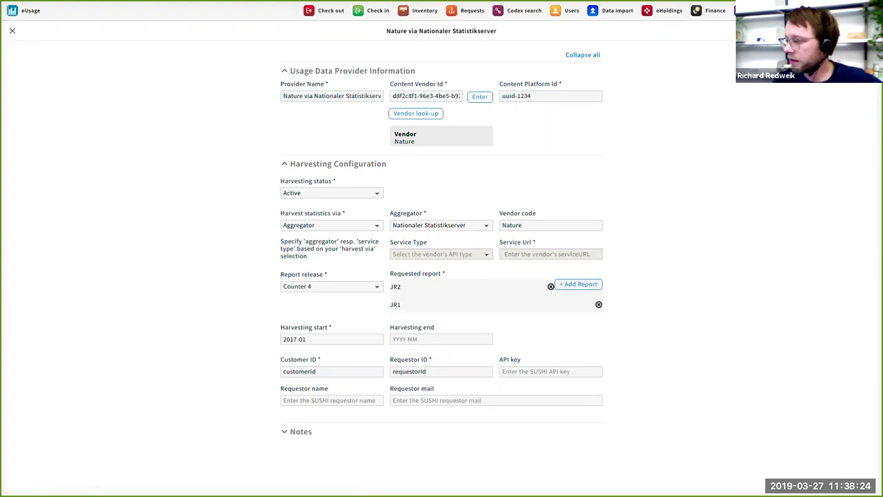
pyautogui.hotkey('ctrl', 's')
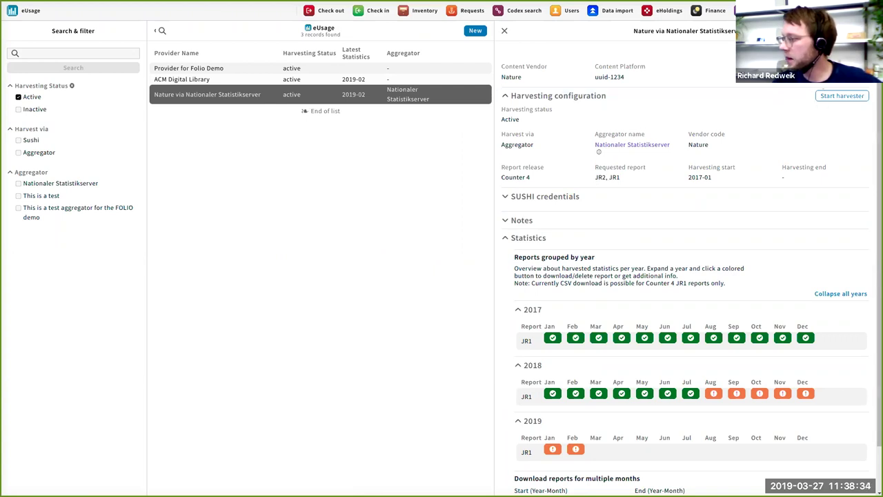
# Start the harvester for Nature, dismiss the confirmation, and close the provider details
pyautogui.click(840, 96)
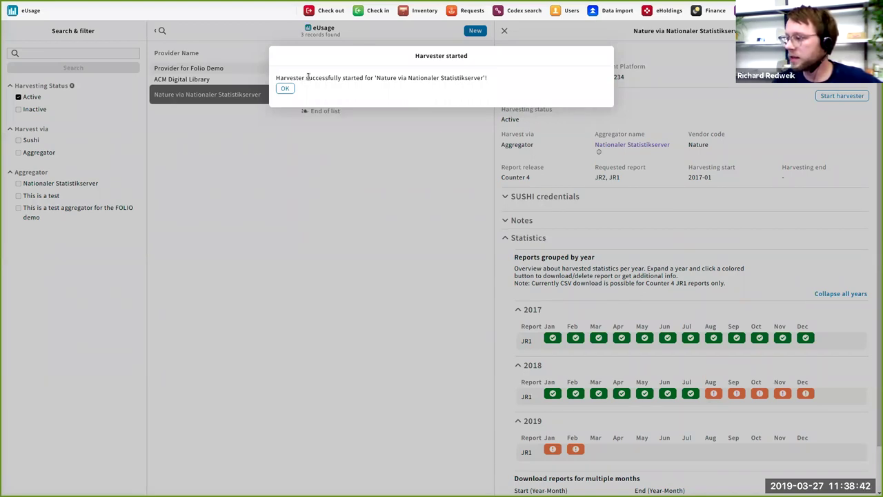
pyautogui.click(283, 89)
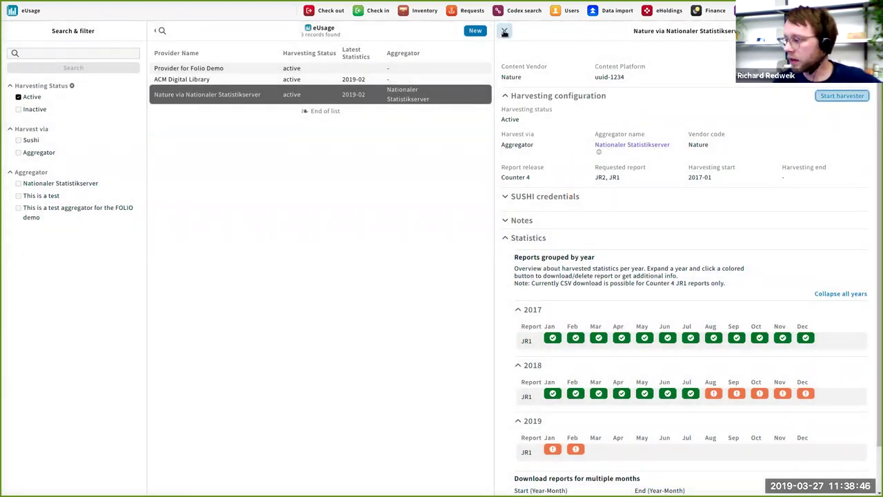
pyautogui.click(505, 33)
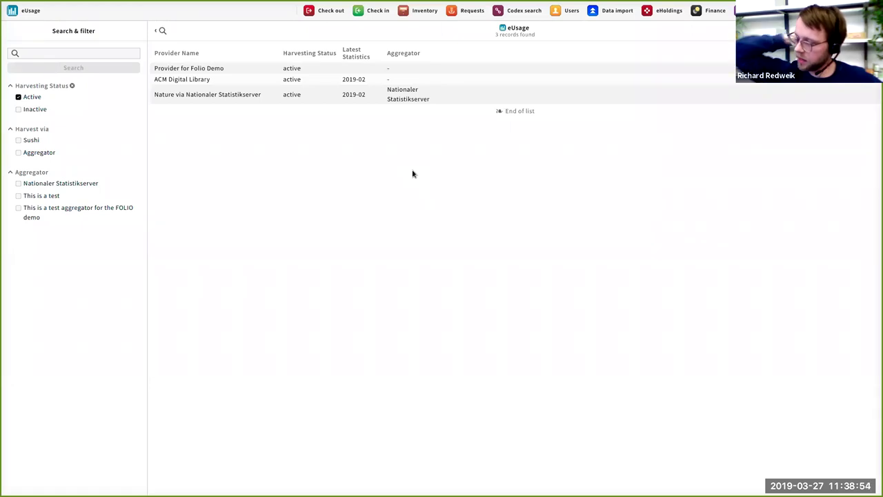
# Reopen Nature and expand its 2017 and 2018 statistics showing JR1 and JR2 rows
pyautogui.click(283, 98)
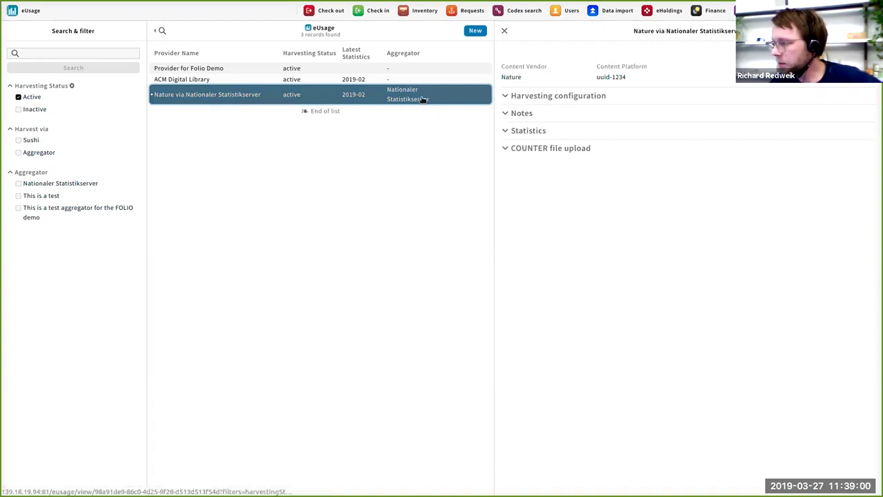
pyautogui.click(533, 133)
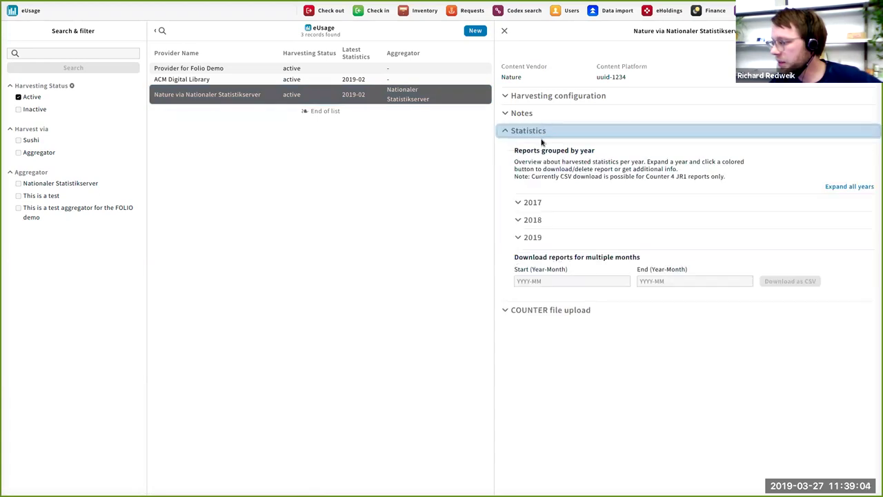
pyautogui.click(533, 202)
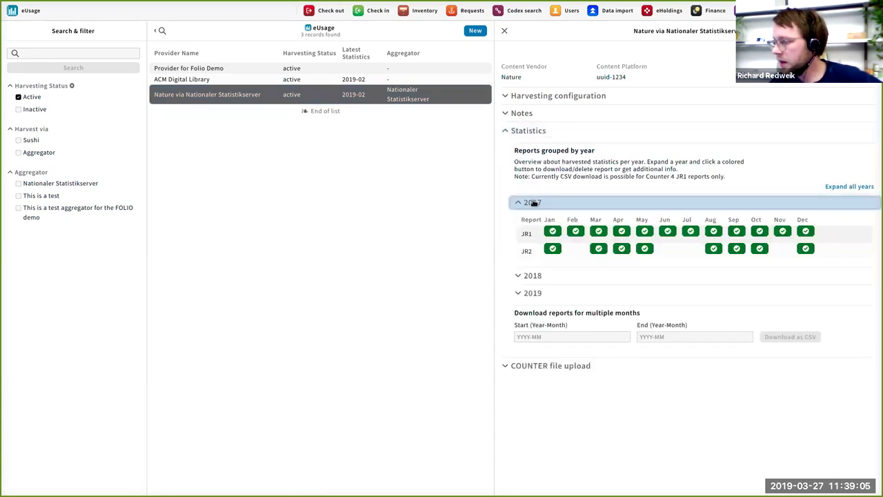
pyautogui.click(532, 276)
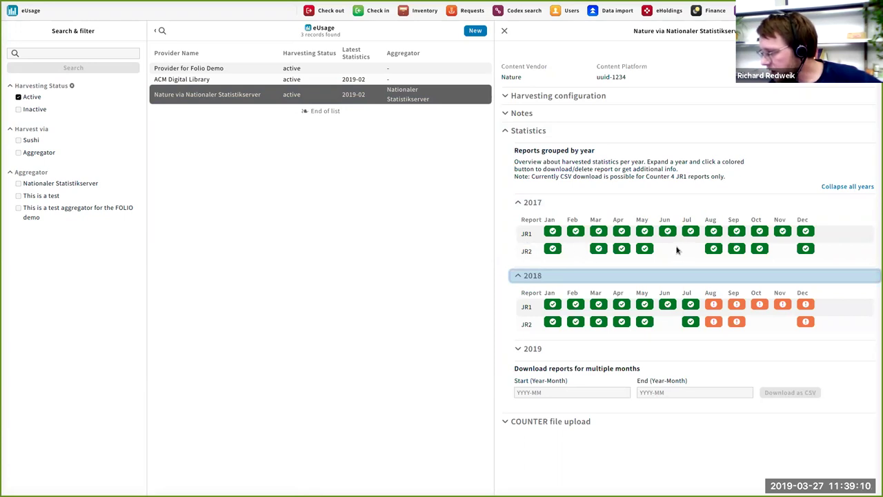
pyautogui.doubleClick(528, 251)
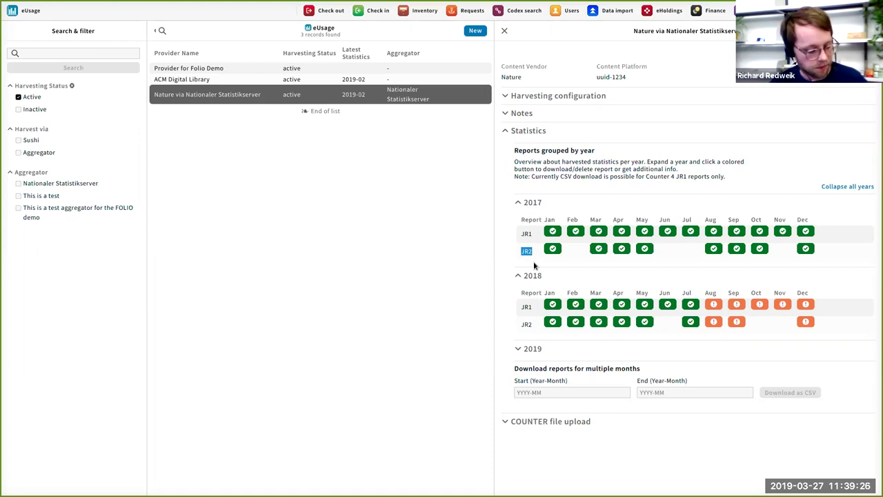
pyautogui.click(535, 269)
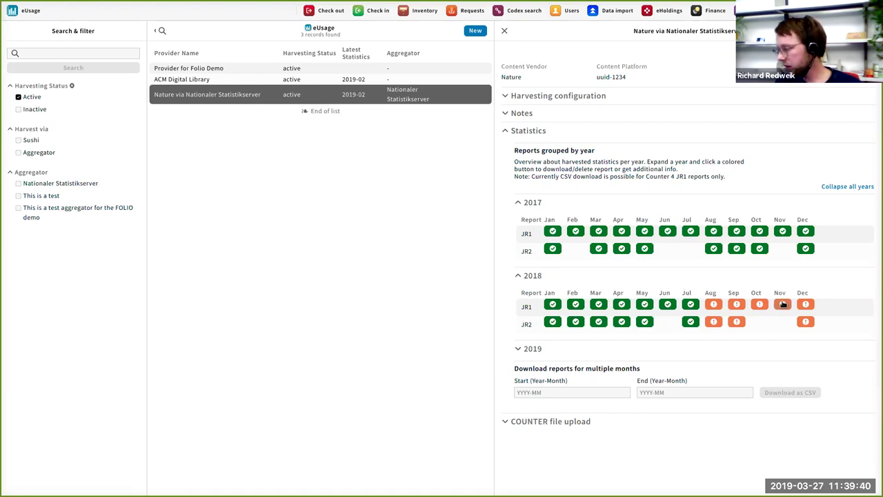
pyautogui.click(806, 305)
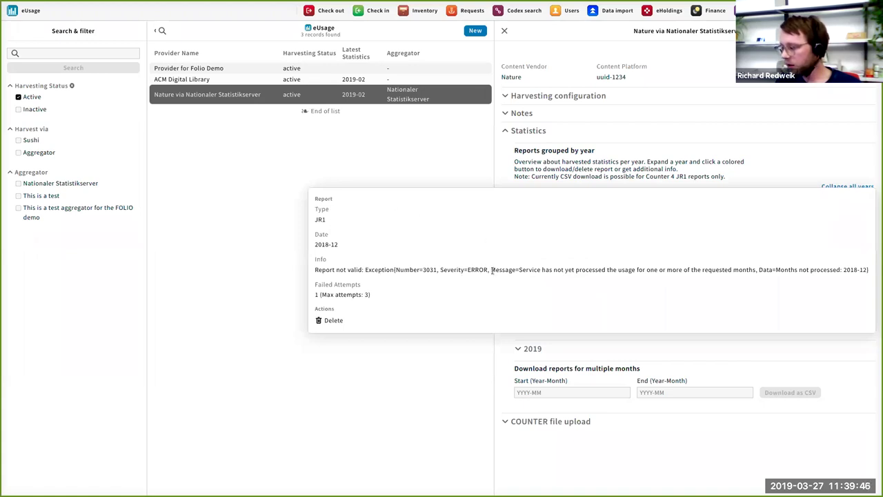
pyautogui.moveTo(518, 270); pyautogui.dragTo(755, 271)
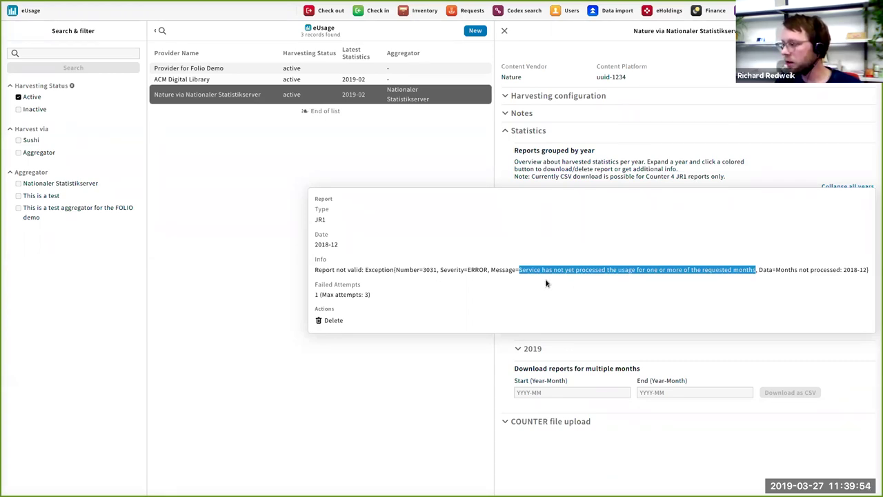
pyautogui.click(443, 163)
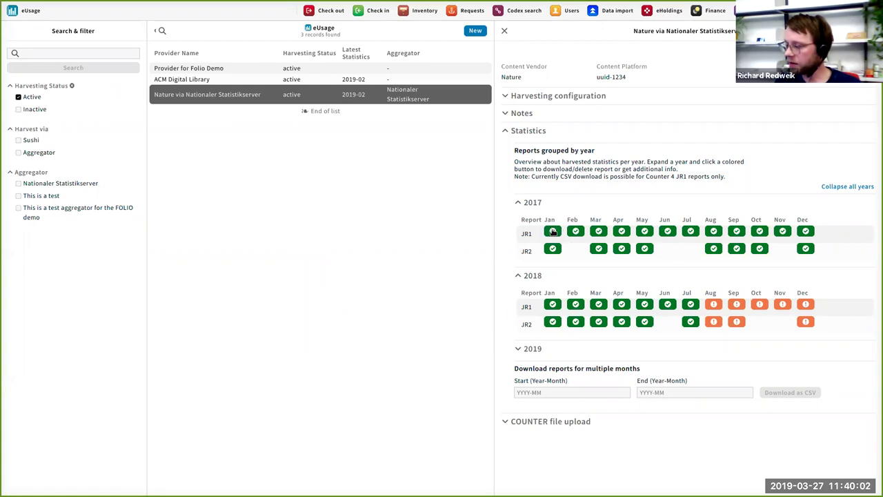
# Delete the January 2017 JR2 report from Nature's statistics and re-expand 2017
pyautogui.click(553, 232)
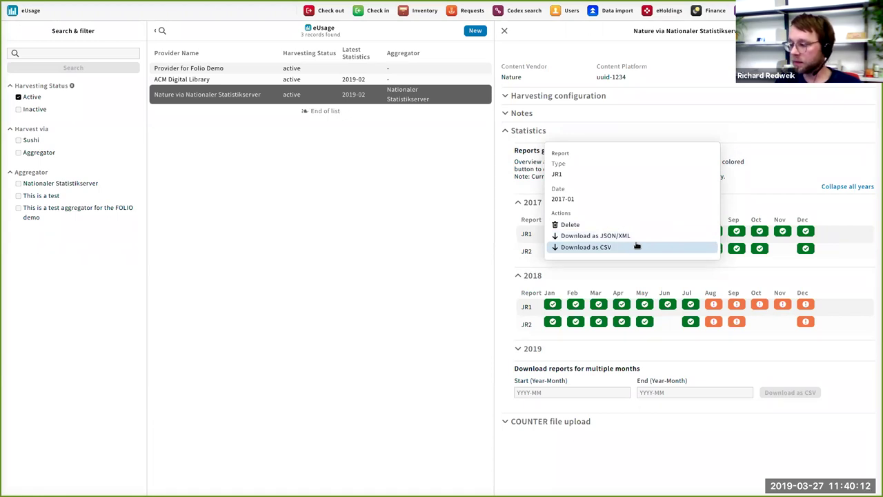
pyautogui.click(497, 233)
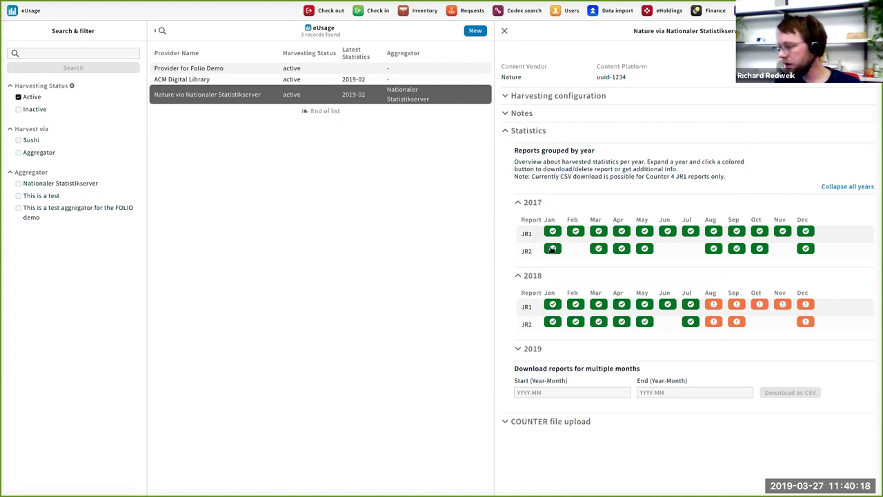
pyautogui.click(552, 250)
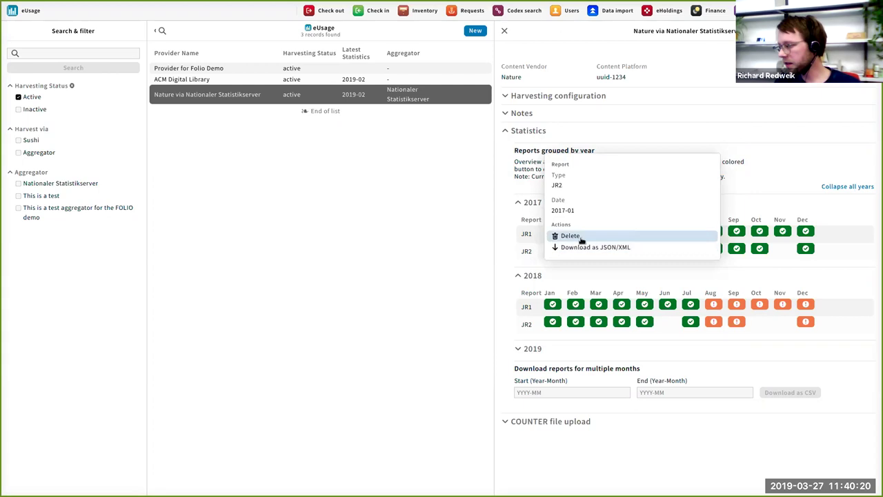
pyautogui.click(582, 236)
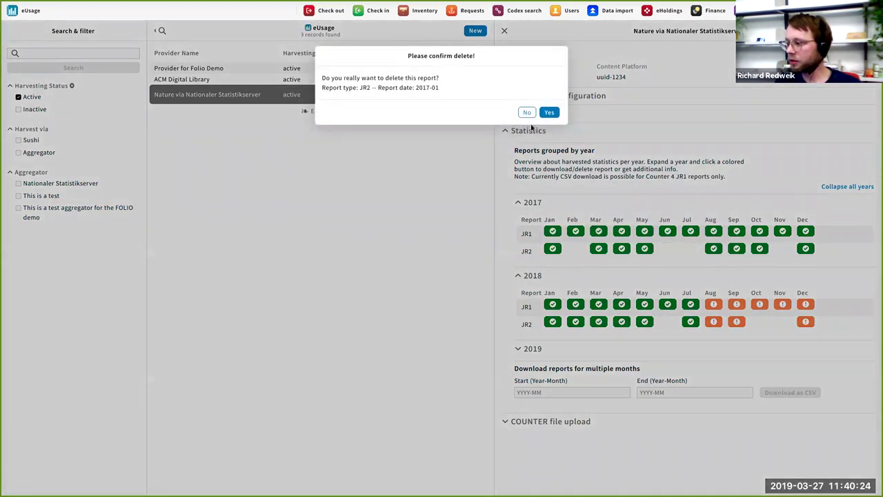
pyautogui.click(551, 113)
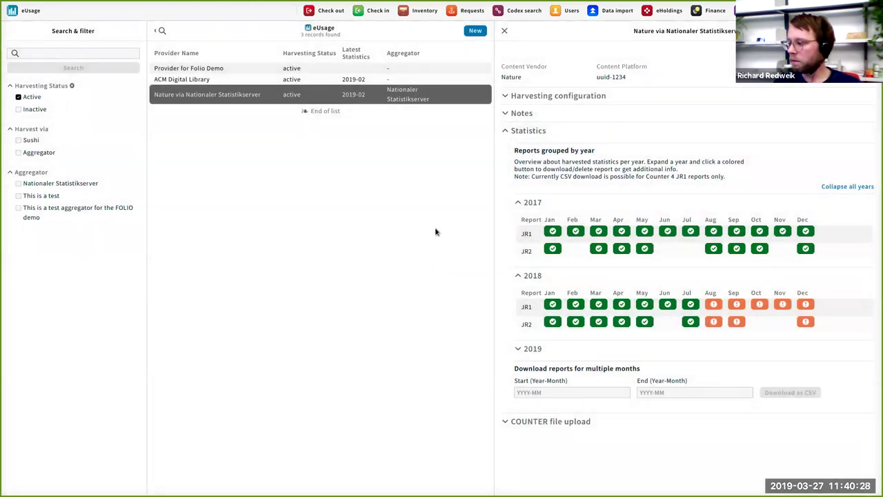
pyautogui.click(521, 202)
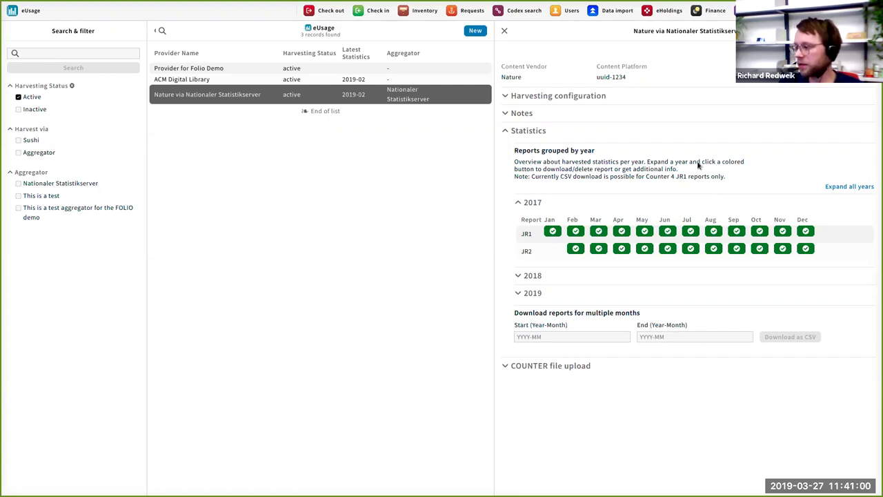
# Download Nature's reports from 2017-02 to 2018-08 as a CSV file
pyautogui.click(569, 336)
pyautogui.write('201')
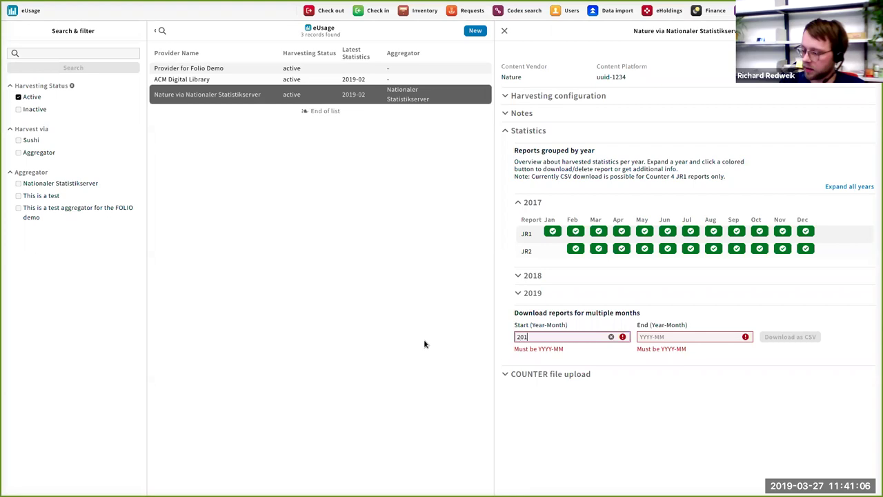
pyautogui.write('7-02')
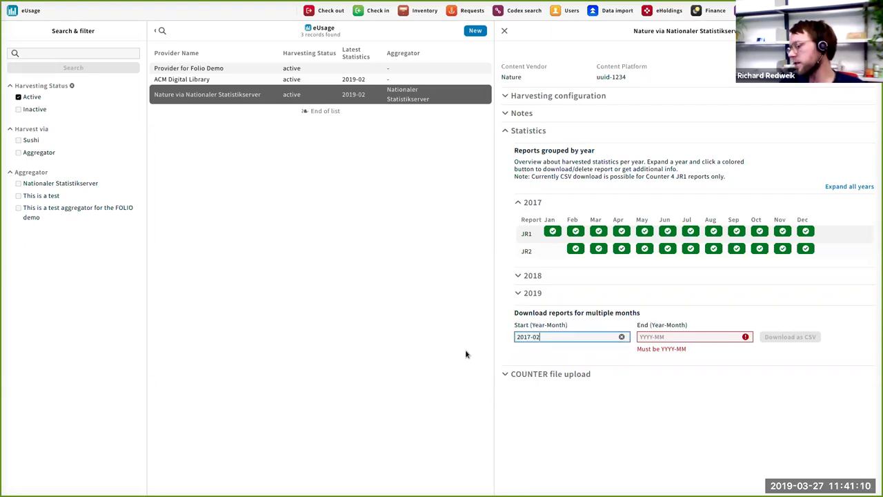
pyautogui.press('Tab')
pyautogui.write('2018-')
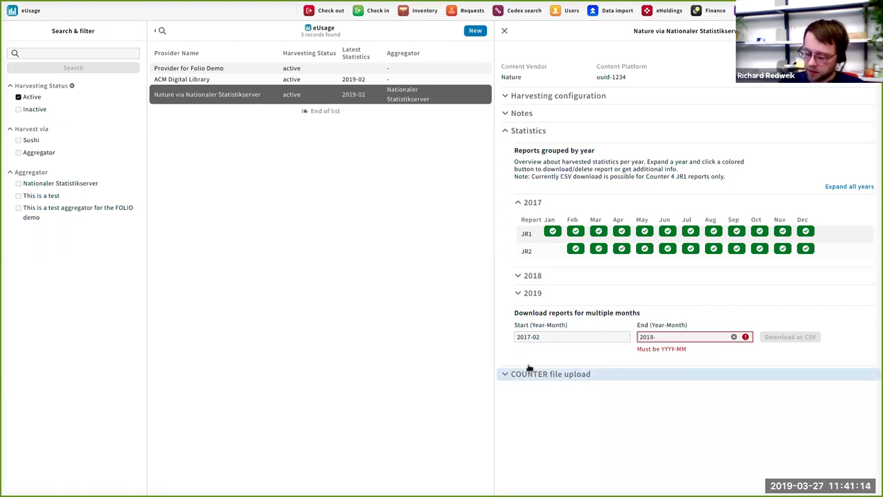
pyautogui.write('08')
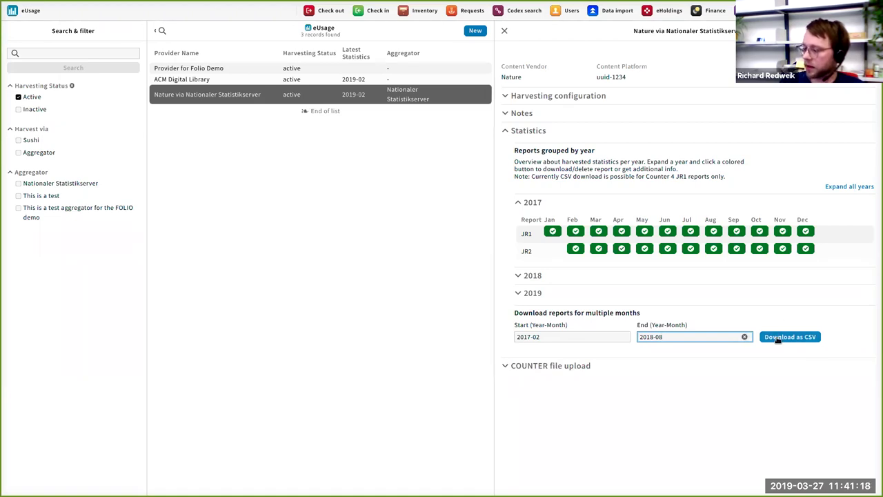
pyautogui.click(777, 338)
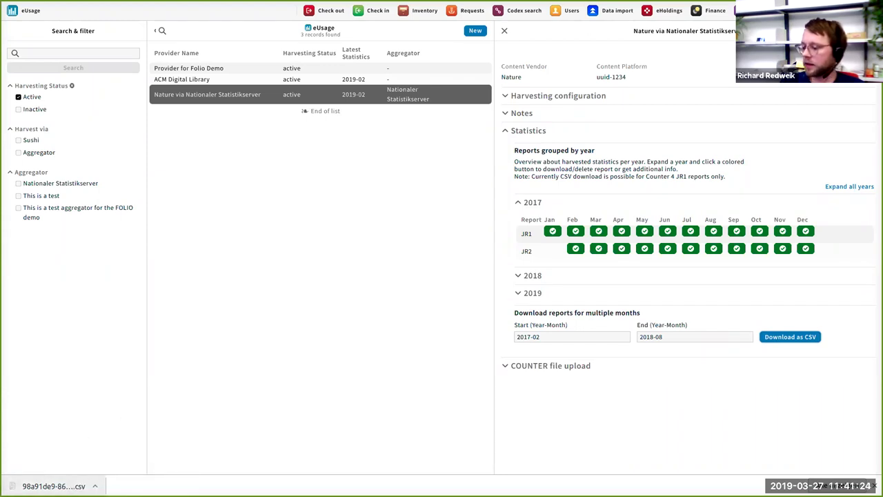
# Open the exported CSV in Calc, review its Feb-2017 to Jul-2018 counts, then return to FOLIO
pyautogui.click(46, 486)
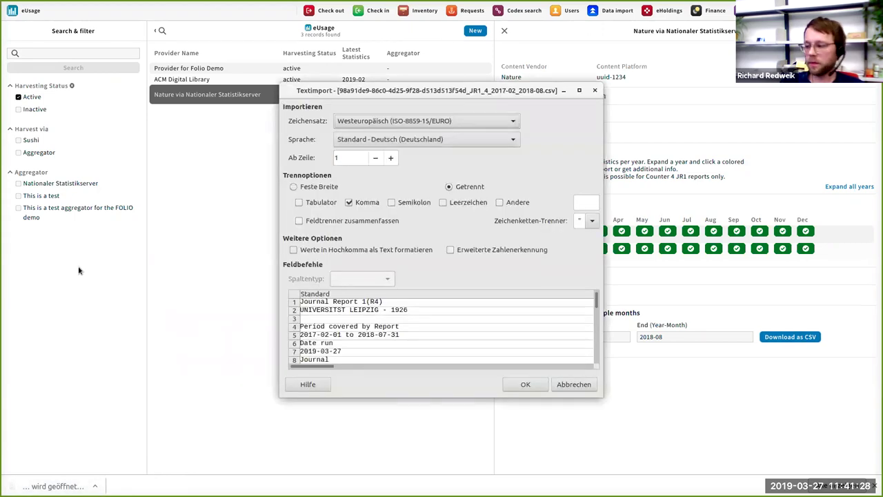
pyautogui.click(525, 384)
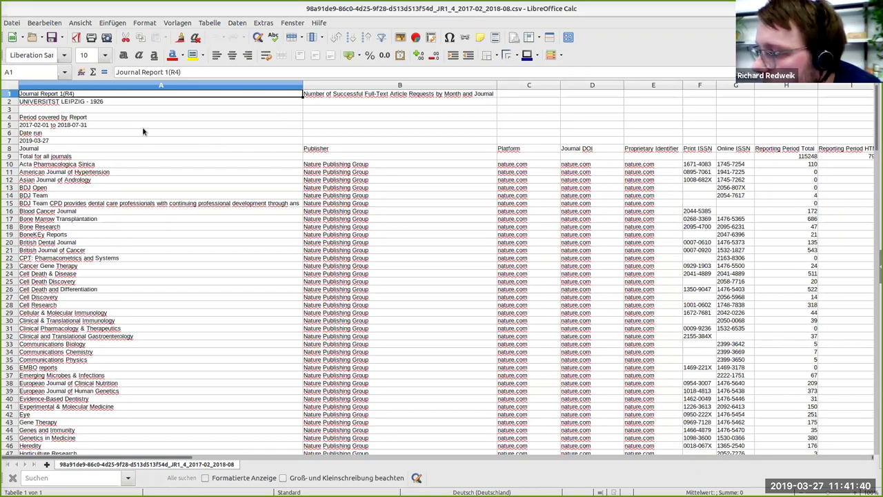
pyautogui.click(88, 127)
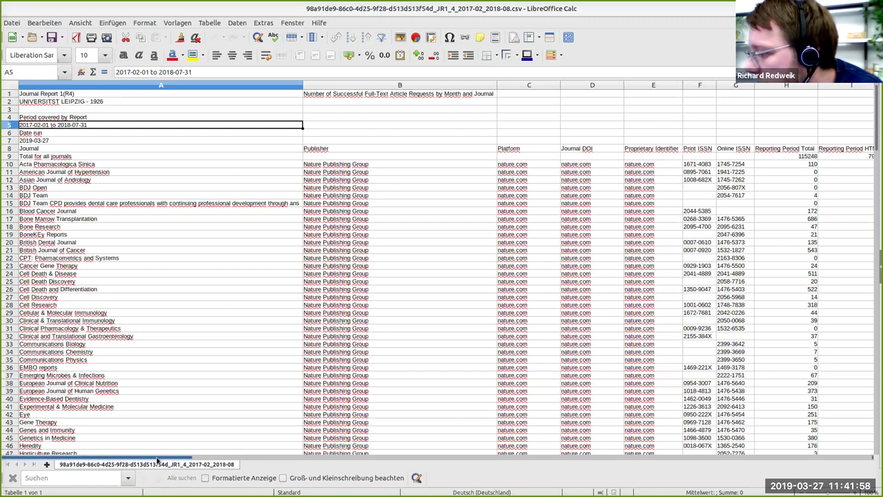
pyautogui.click(60, 157)
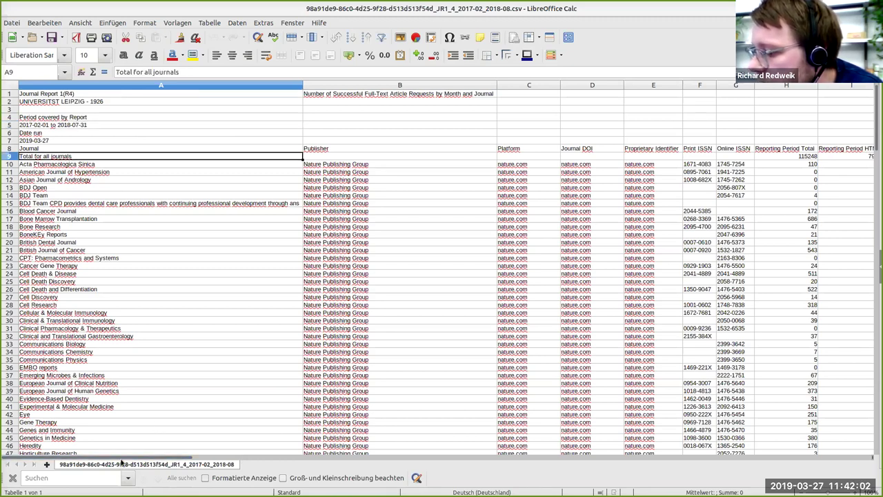
pyautogui.moveTo(123, 458); pyautogui.dragTo(278, 465)
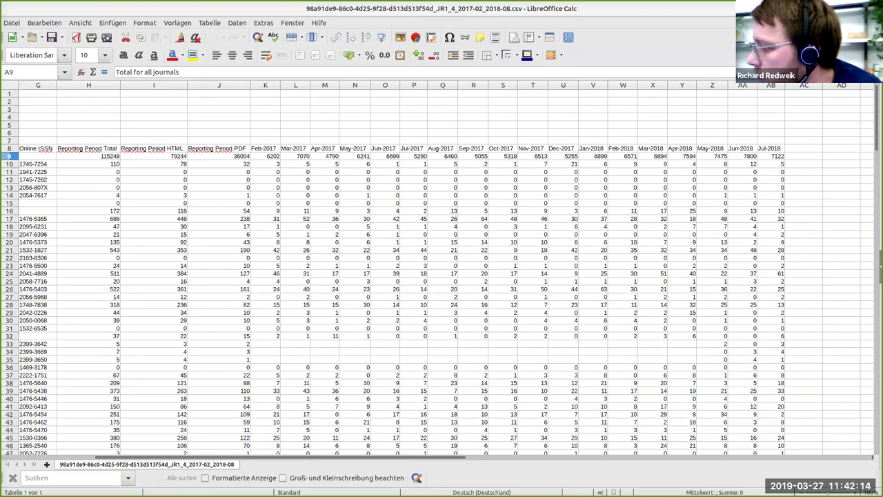
pyautogui.hotkey('alt', 'Tab')
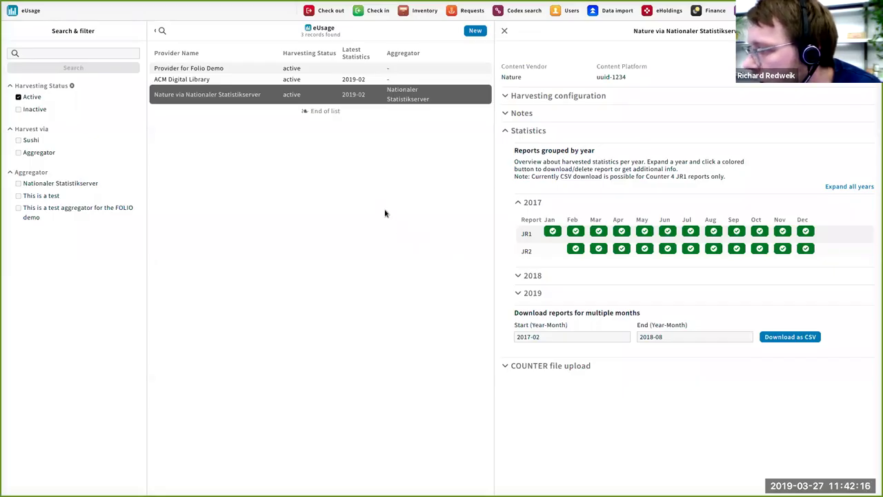
# Queue report1.xml as the COUNTER upload for Provider for Folio Demo and view it in gedit
pyautogui.click(237, 72)
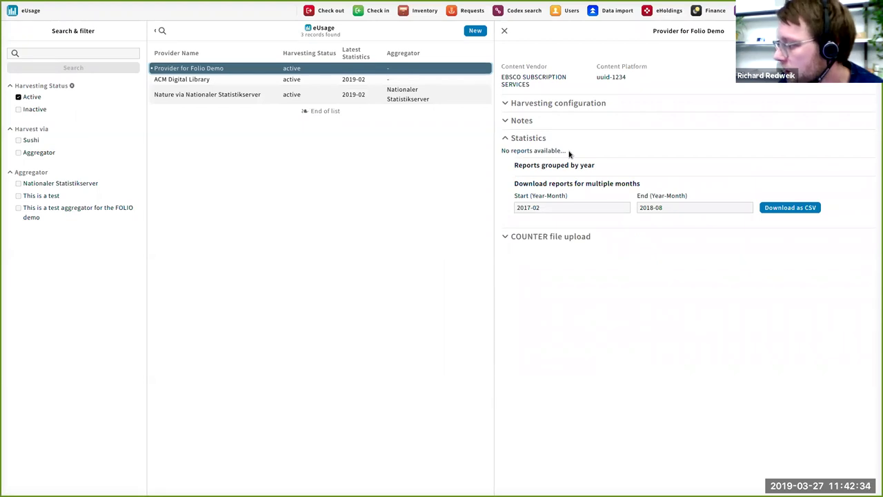
pyautogui.click(549, 237)
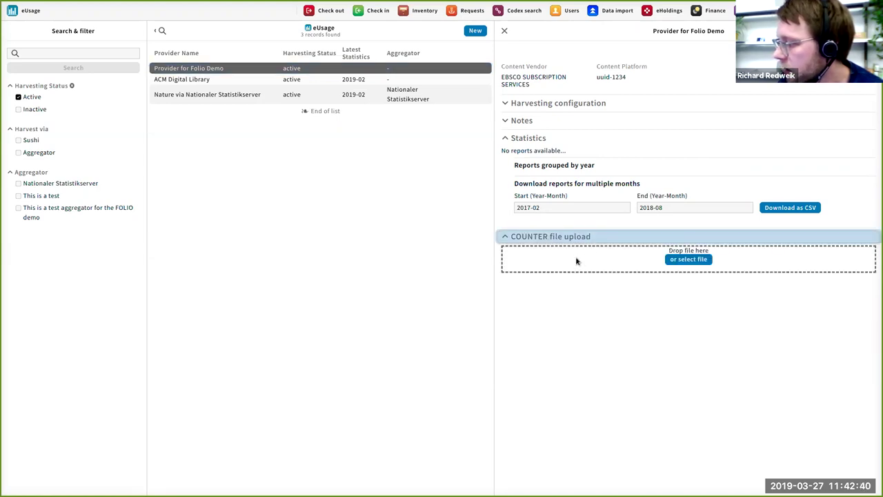
pyautogui.click(685, 260)
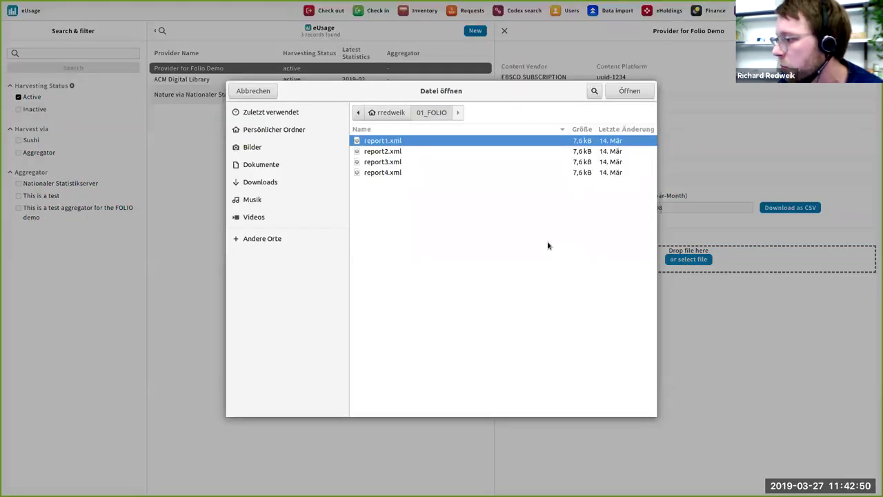
pyautogui.doubleClick(395, 142)
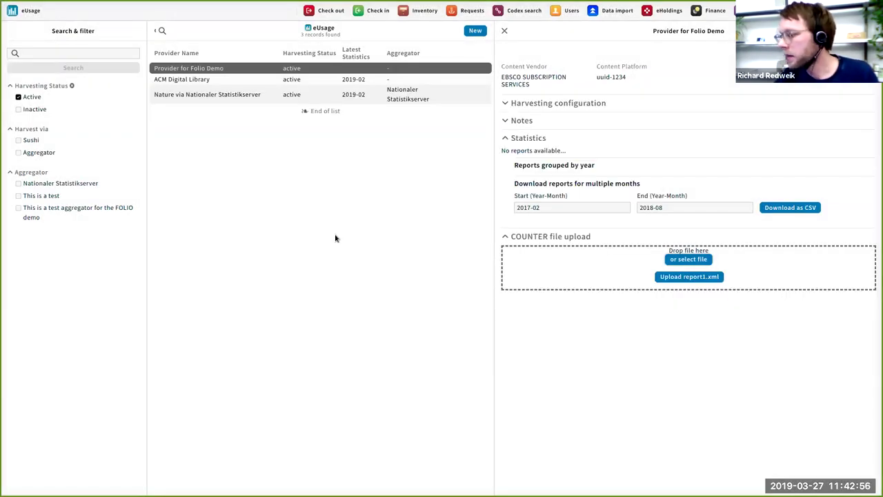
pyautogui.hotkey('alt', 'Tab')
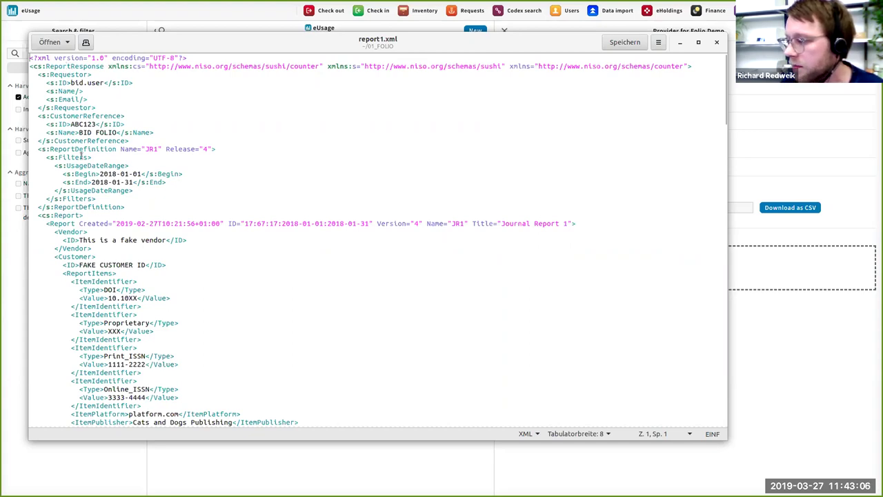
# Scroll to the January 2018 JR1 <cs:Report> section of report1.xml, then close gedit
pyautogui.scroll(-6, 82, 155)
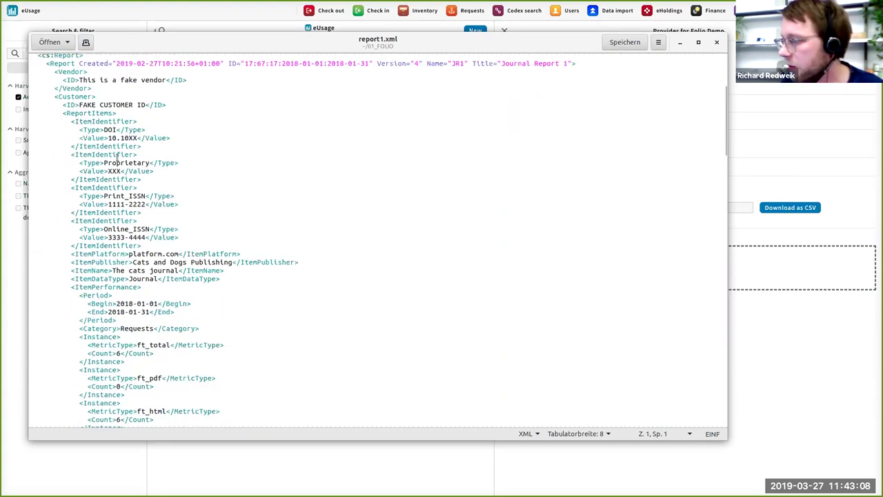
pyautogui.click(851, 371)
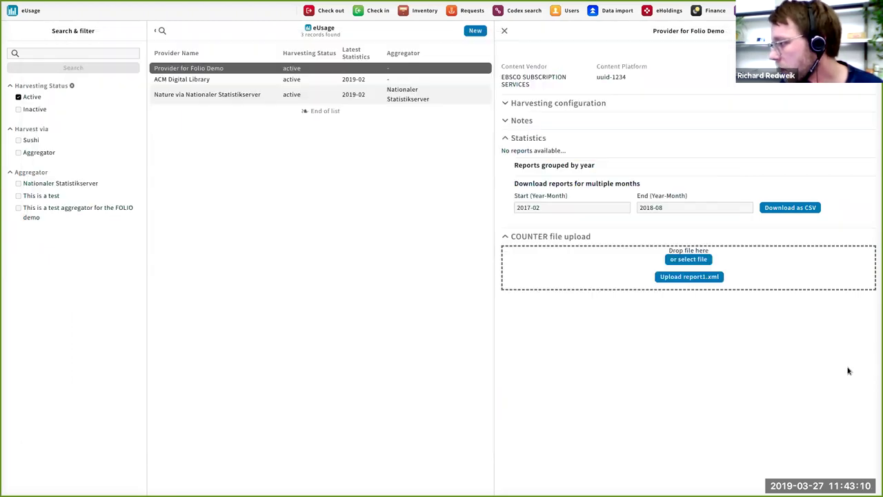
# Upload report1.xml to Provider for Folio Demo and reload the provider's statistics
pyautogui.click(715, 279)
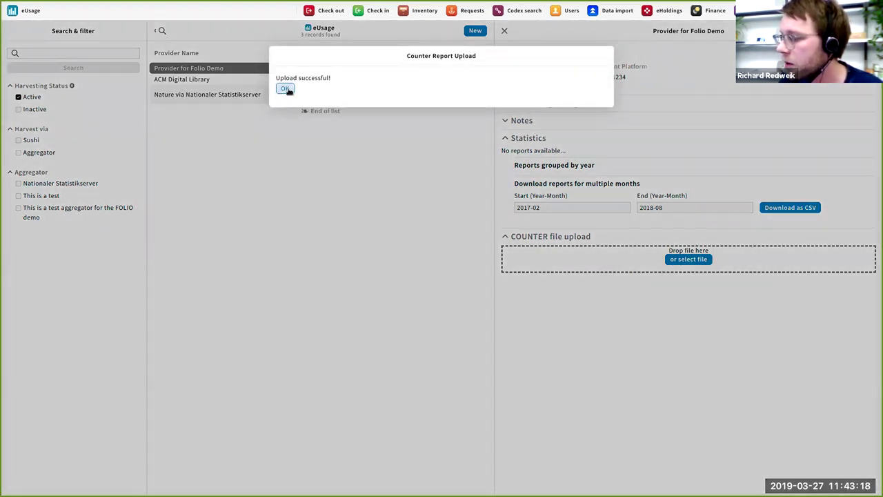
pyautogui.click(286, 89)
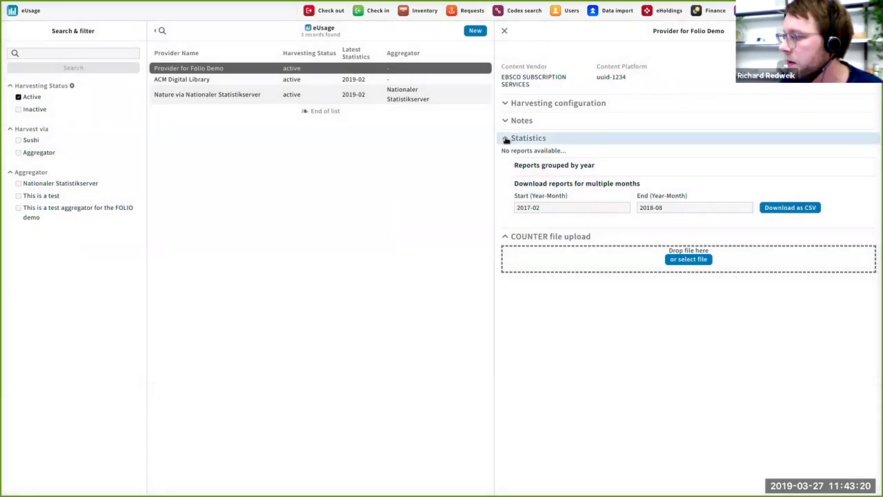
pyautogui.click(506, 139)
pyautogui.click(506, 139)
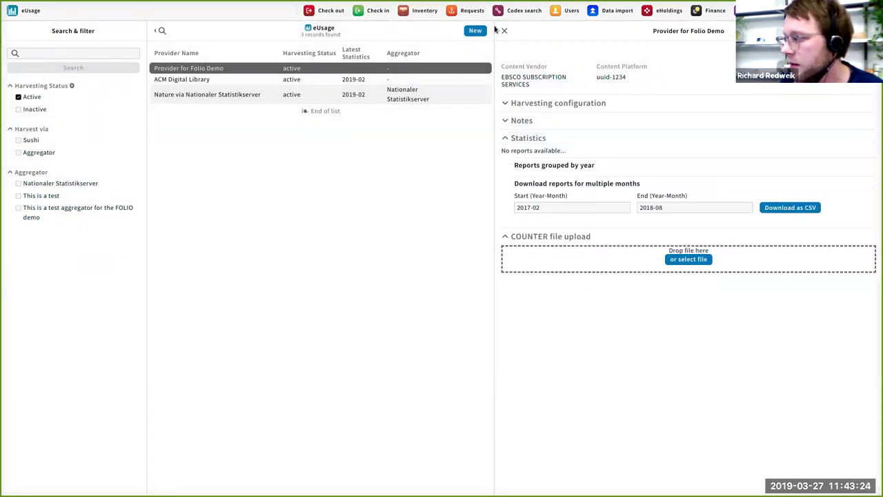
pyautogui.click(504, 30)
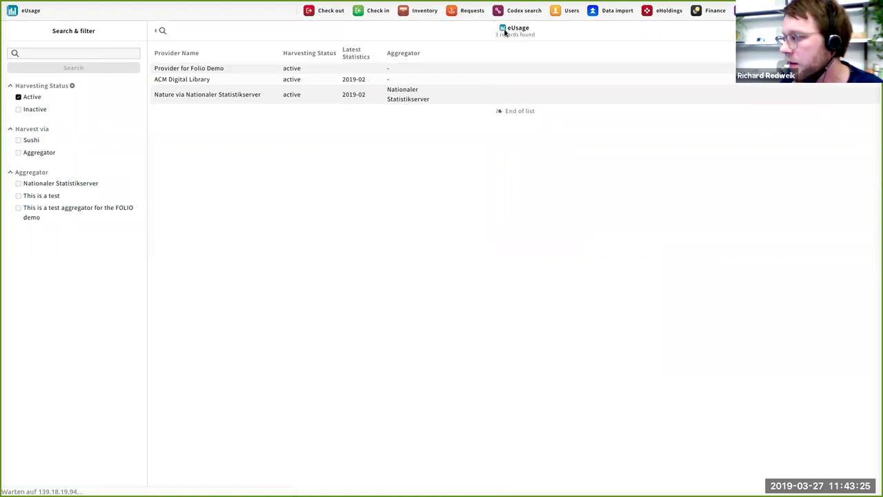
pyautogui.click(338, 72)
pyautogui.click(519, 141)
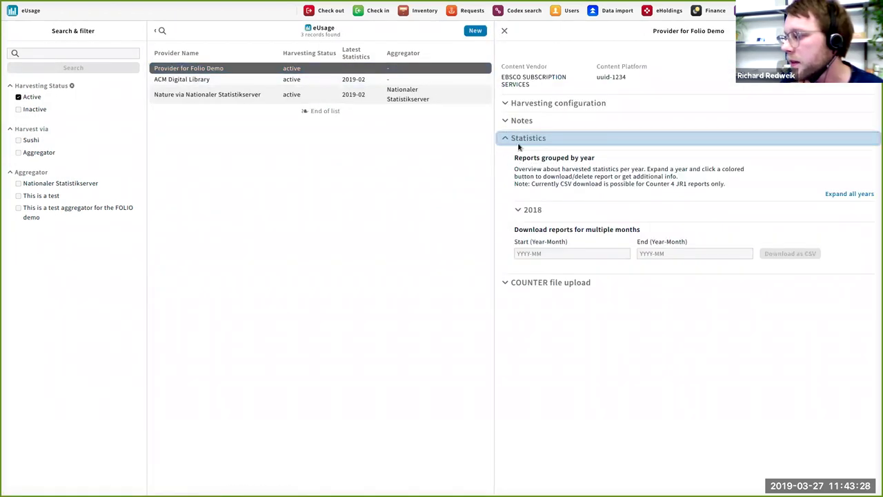
# Download the January 2018 JR1 report as JSON/XML and as CSV
pyautogui.click(529, 210)
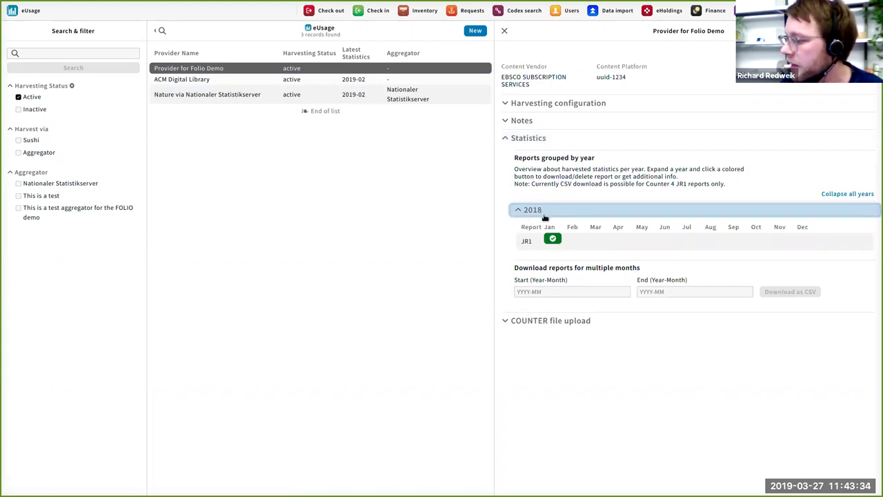
pyautogui.click(554, 240)
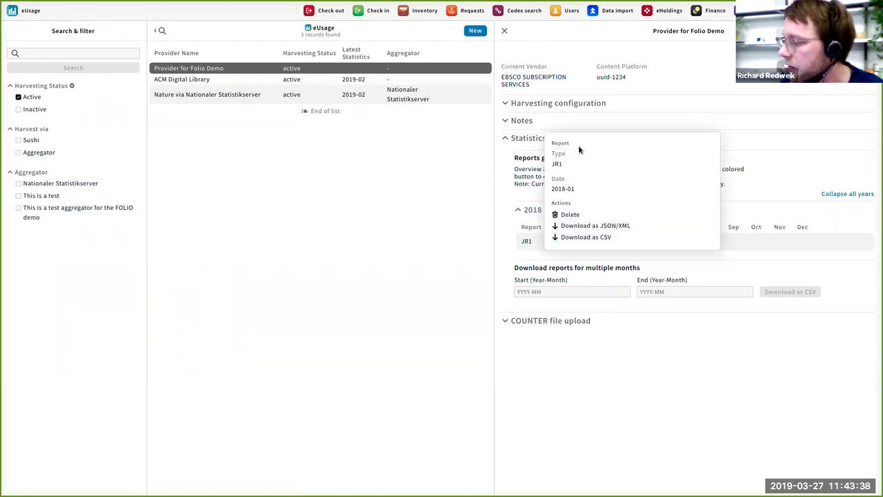
pyautogui.click(588, 226)
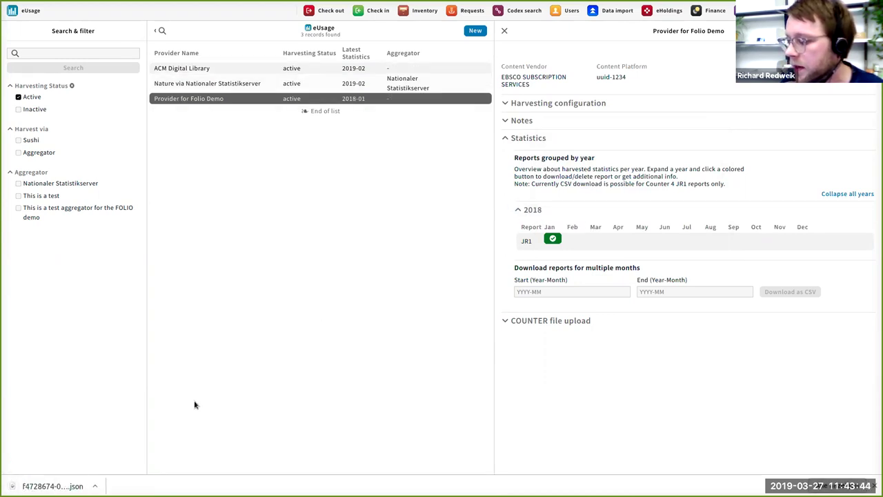
pyautogui.click(553, 238)
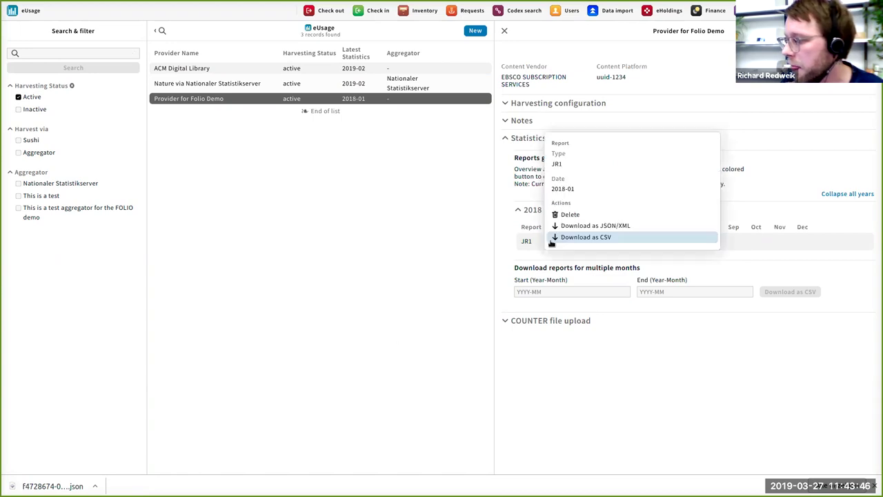
pyautogui.click(552, 238)
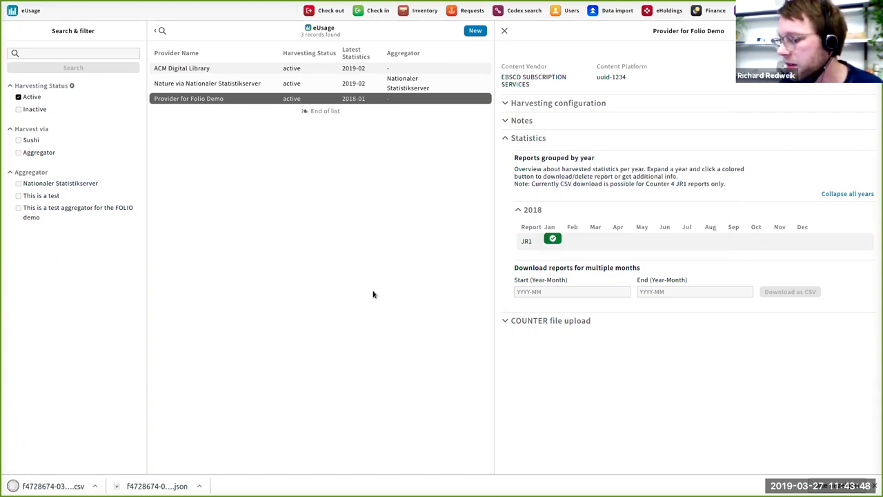
# View the January 2018 JR1 CSV (47 requests) in LibreOffice Calc, then return to FOLIO
pyautogui.click(55, 485)
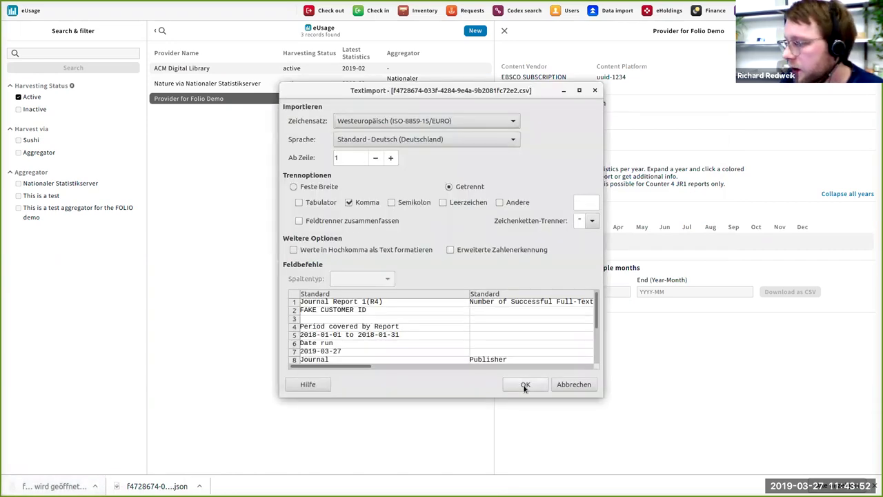
pyautogui.click(524, 386)
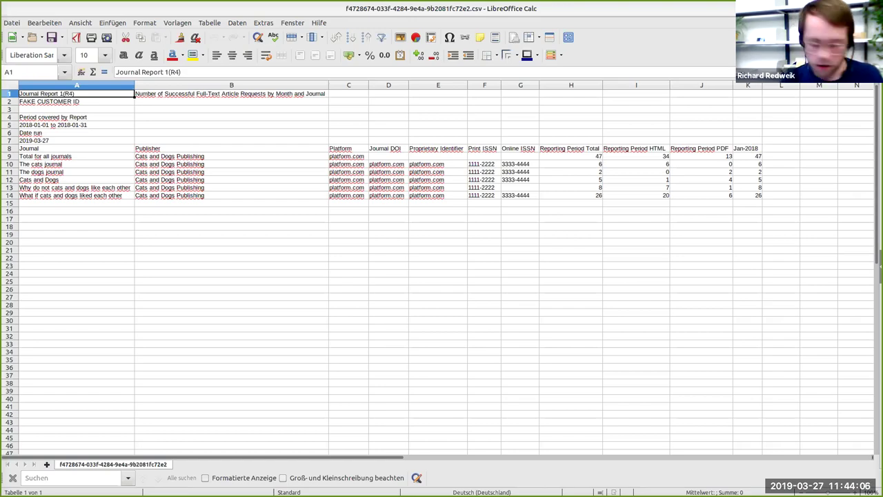
pyautogui.hotkey('alt', 'Tab')
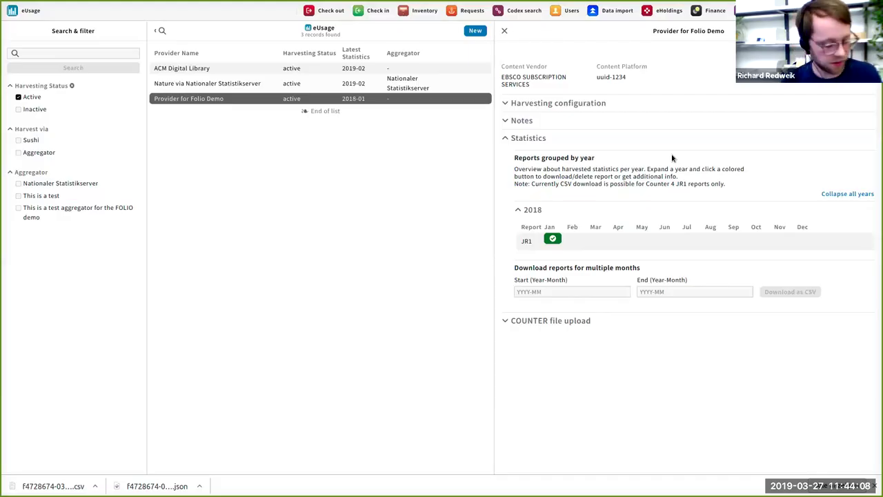